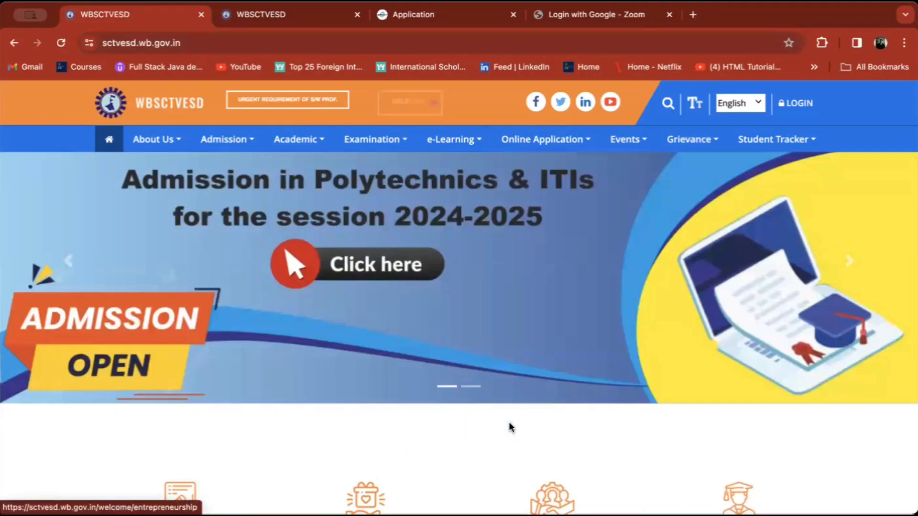
- Browse the WBSCTVESD homepage and its banners, and open the 2024-2025 Polytechnics & ITIs admission portal
scroll(509, 423, down, 10)
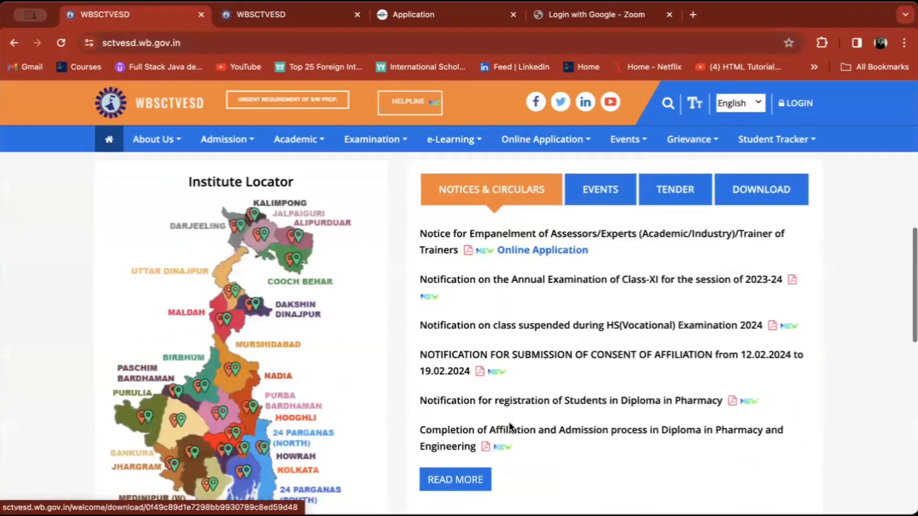
scroll(509, 426, up, 15)
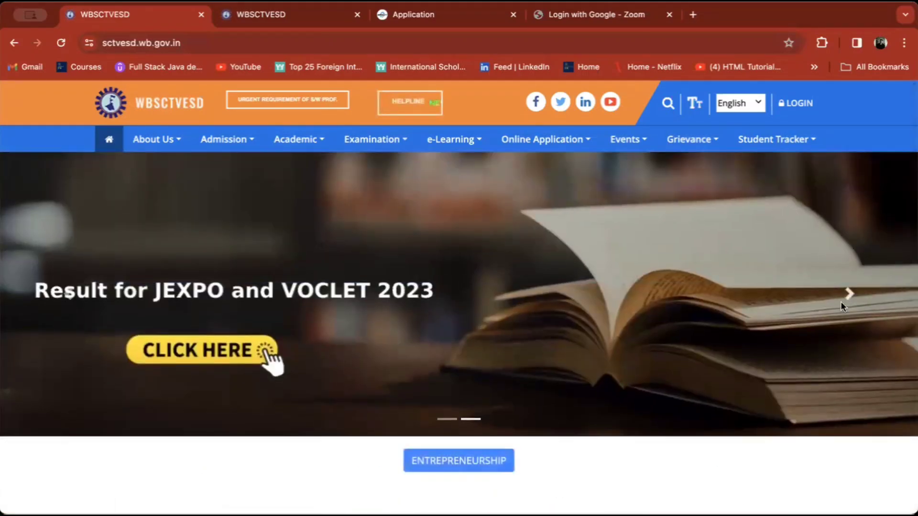
click(845, 299)
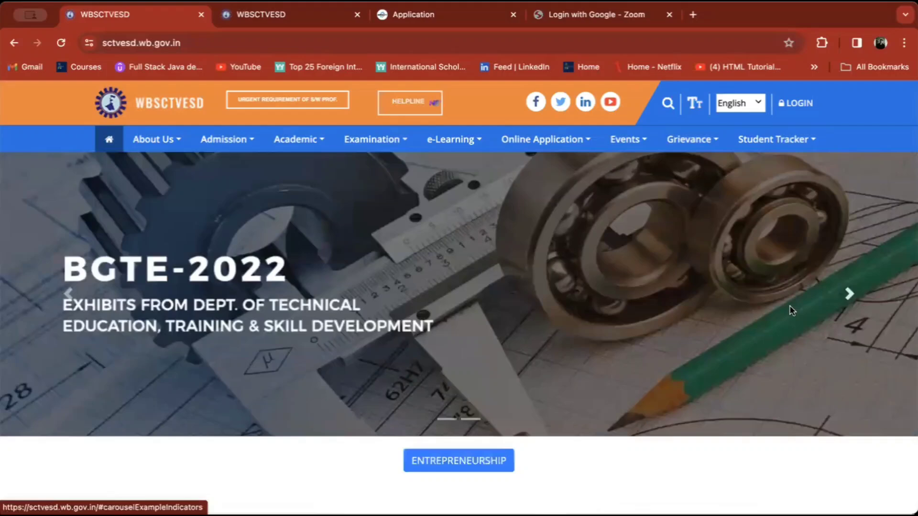
click(853, 295)
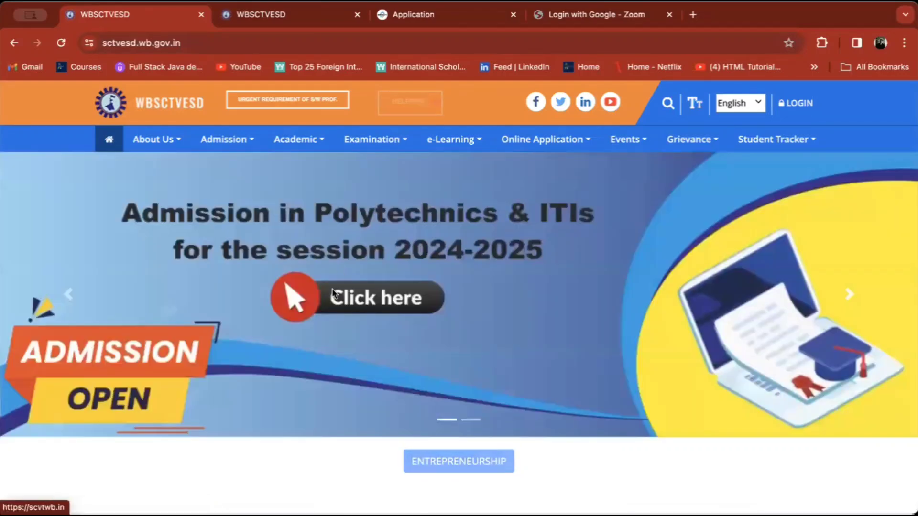
click(328, 253)
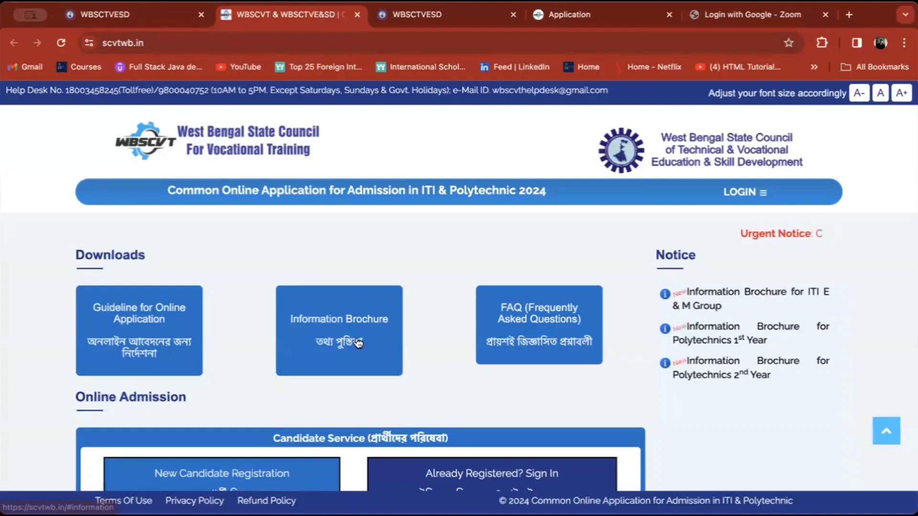
- Open the New Candidate Registration form from the portal's Online Admission section
scroll(355, 337, down, 3)
scroll(355, 337, down, 2)
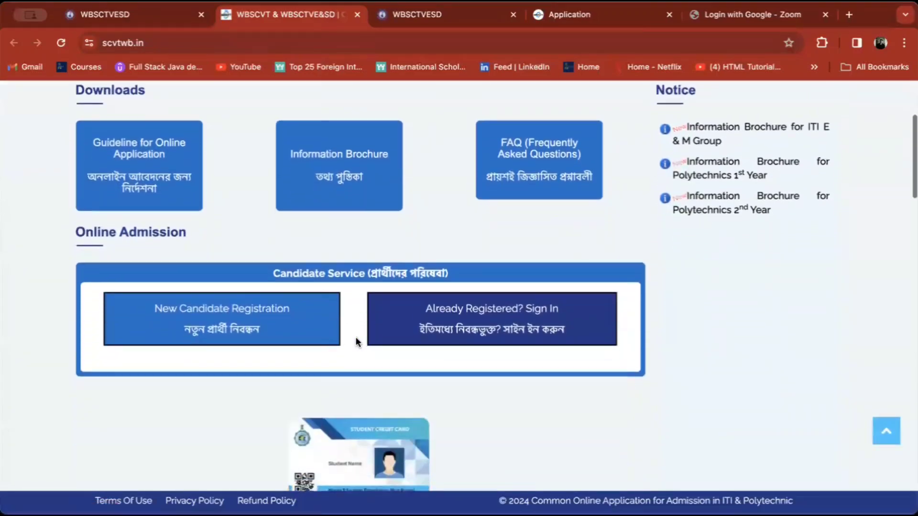
scroll(370, 393, up, 2)
scroll(370, 393, up, 1)
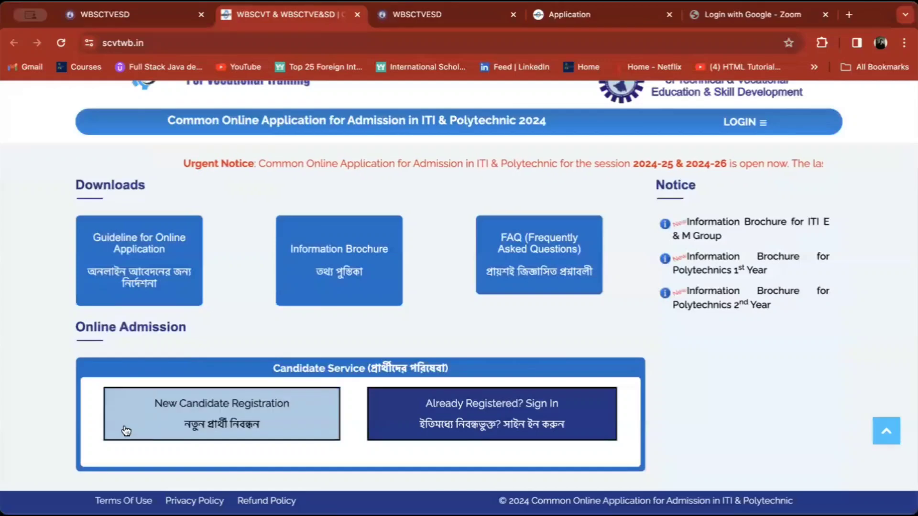
click(259, 432)
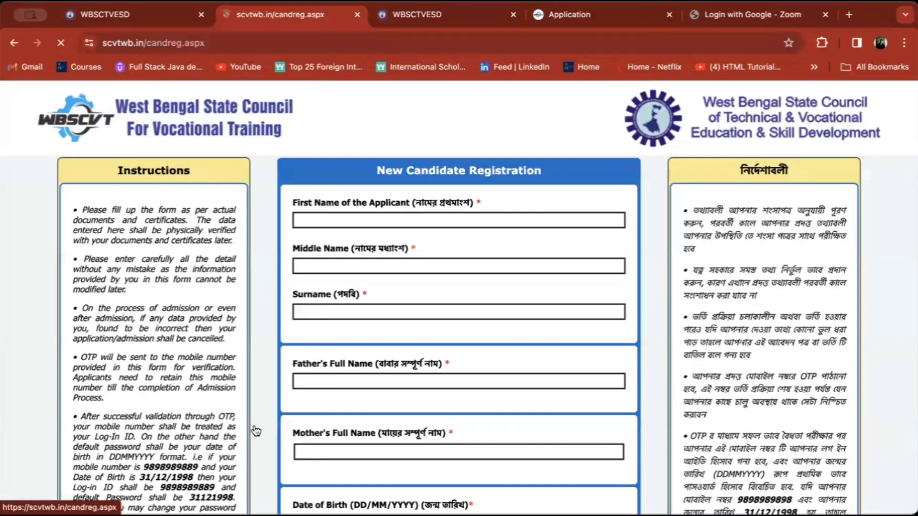
- Examine the applicant, father's and mother's name fields of the New Candidate Registration form
click(444, 375)
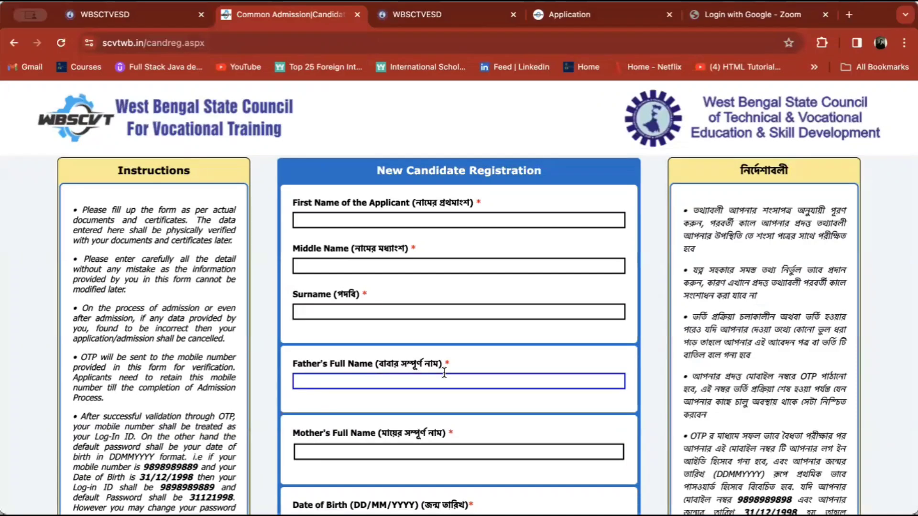
click(395, 227)
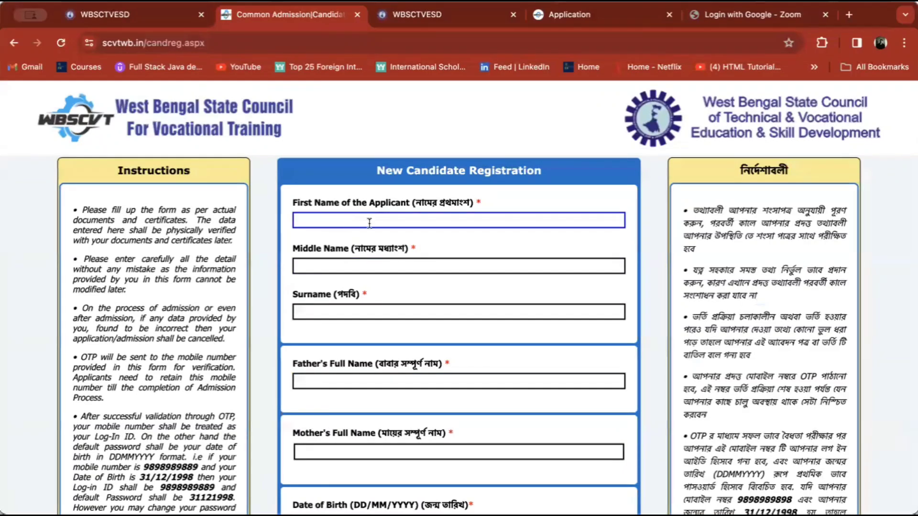
click(340, 269)
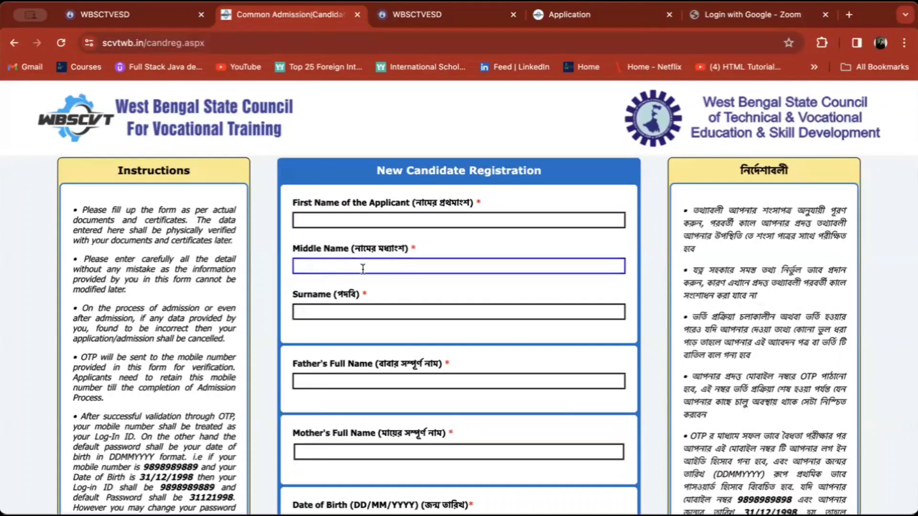
click(332, 310)
click(388, 300)
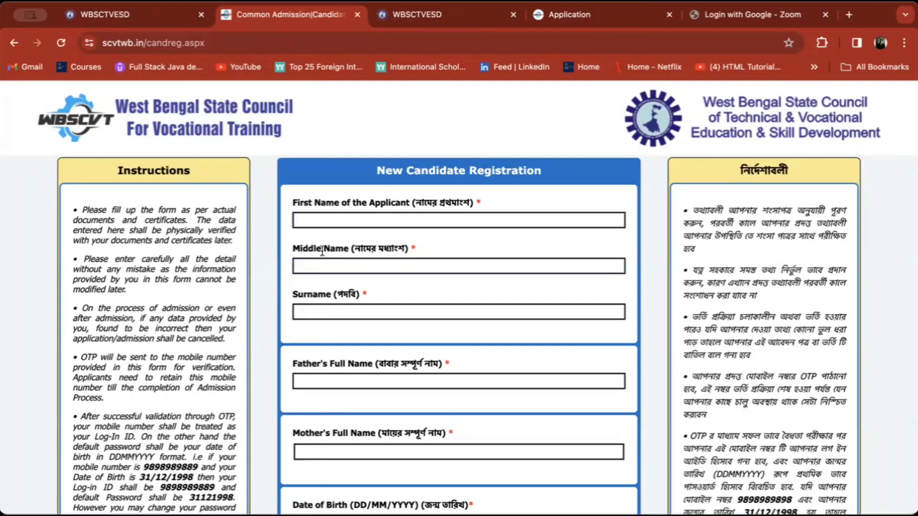
scroll(359, 260, down, 3)
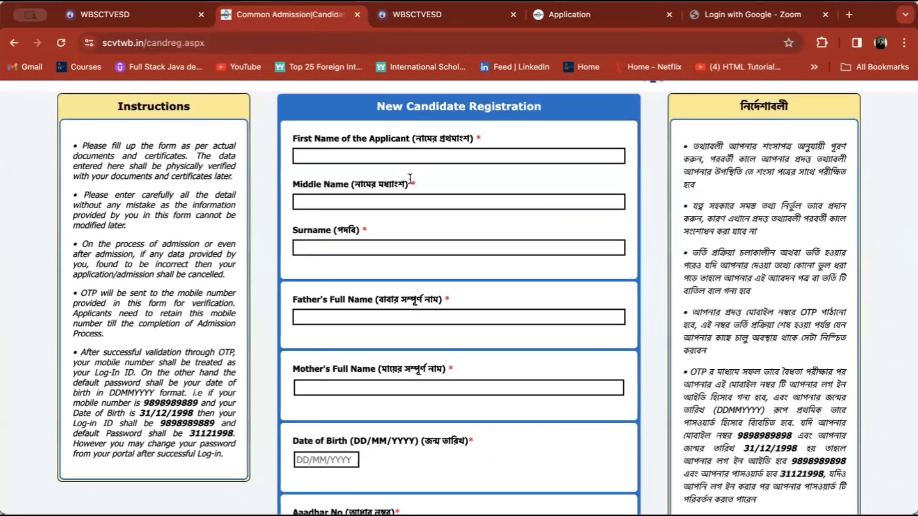
scroll(425, 231, down, 2)
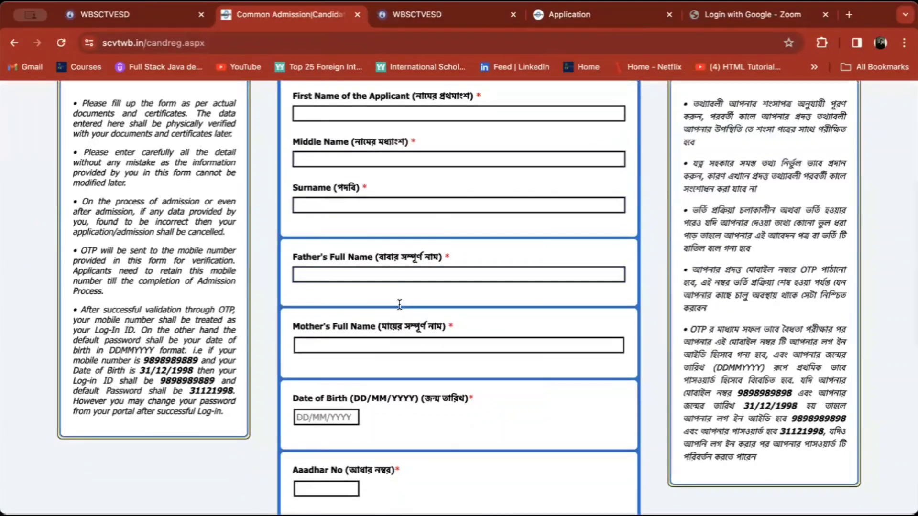
scroll(400, 293, down, 2)
click(428, 304)
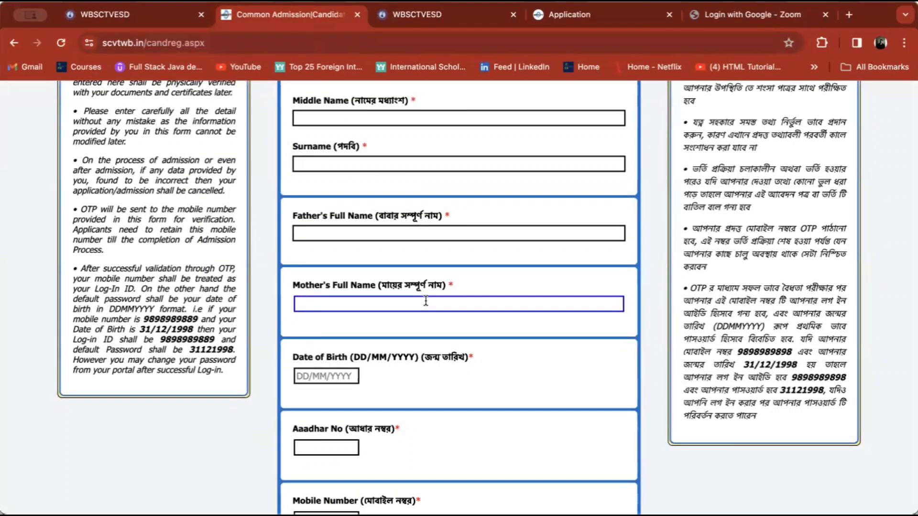
click(434, 354)
- Examine the registration form's date of birth, Aadhaar, mobile number, e-mail, gender and captcha fields
scroll(434, 355, down, 4)
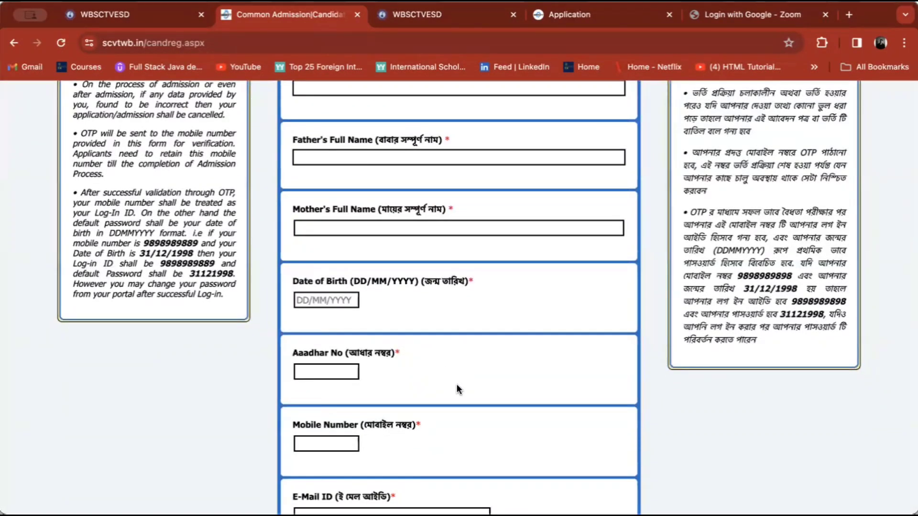
scroll(321, 324, down, 2)
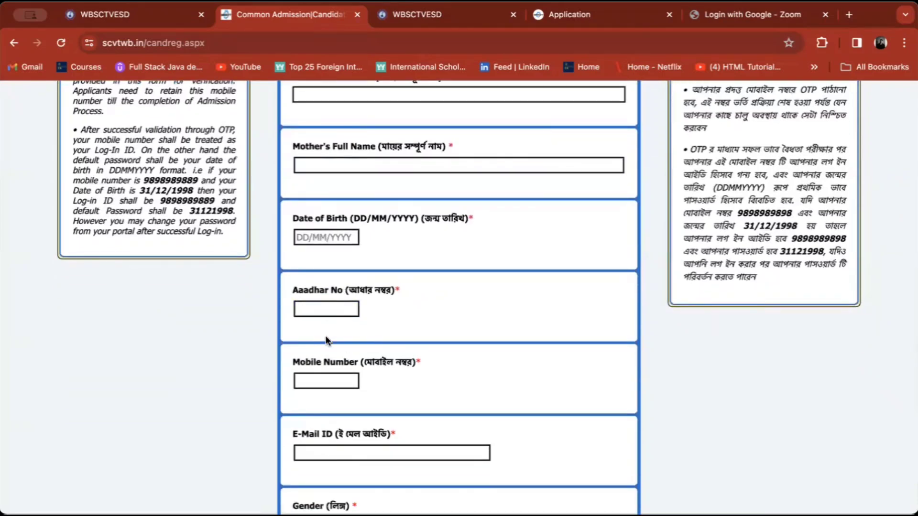
click(326, 379)
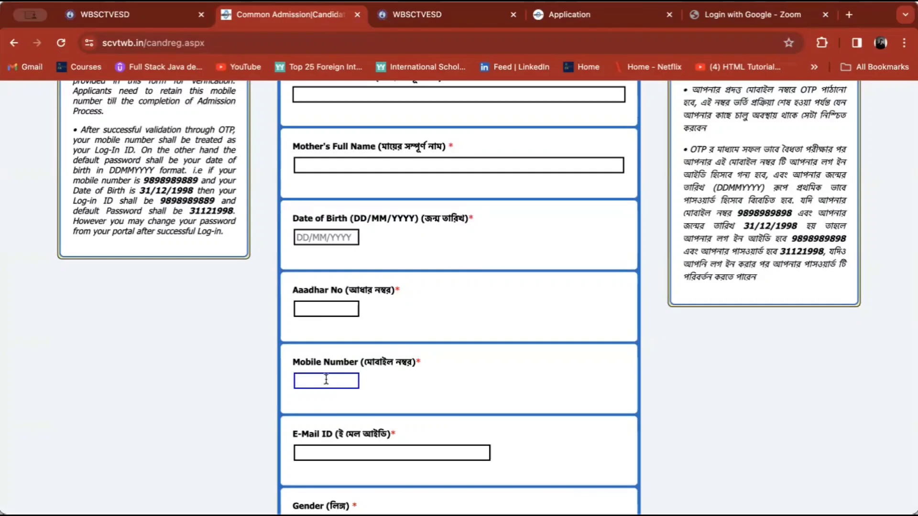
scroll(333, 383, down, 3)
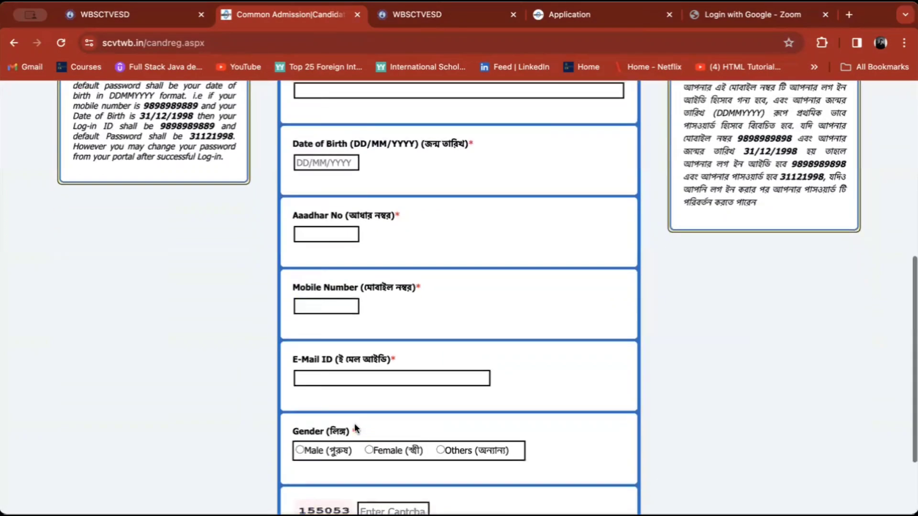
scroll(375, 388, down, 3)
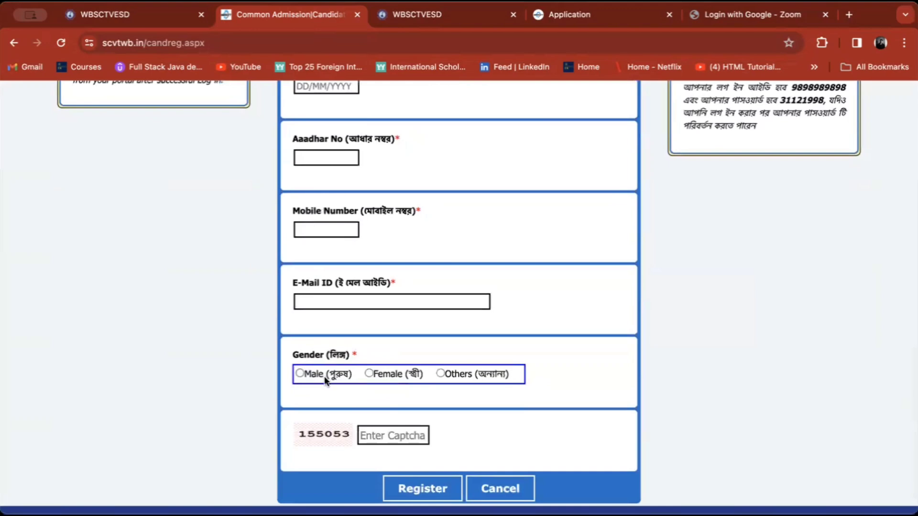
click(371, 435)
scroll(349, 452, down, 1)
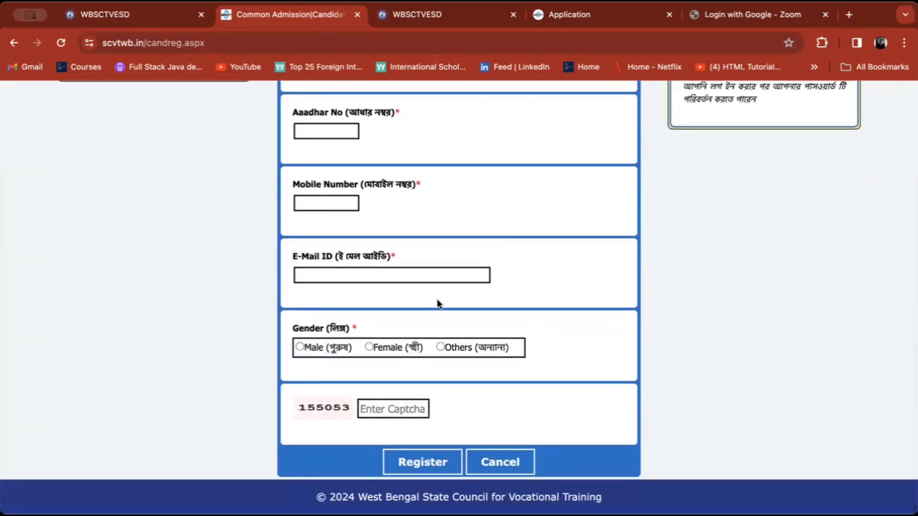
scroll(444, 160, up, 10)
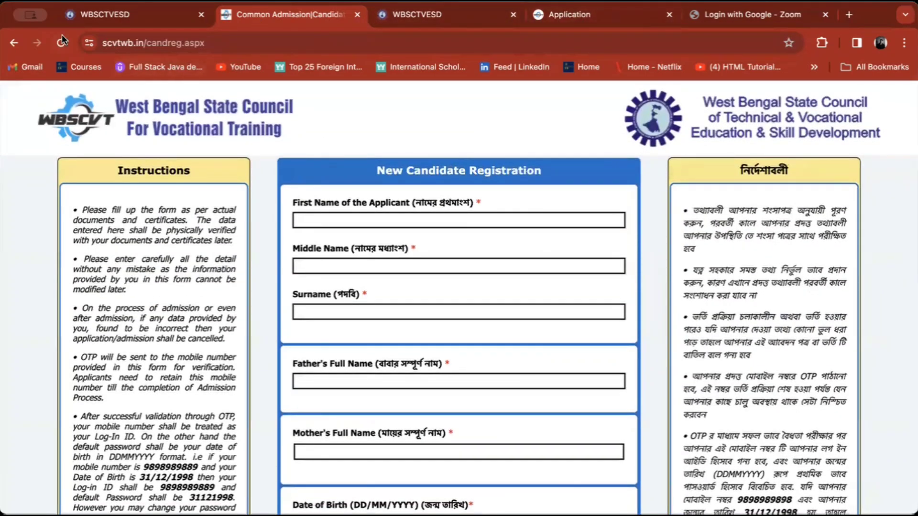
- Open the admission portal again from the WBSCTVESD homepage and close the homepage's tab
click(118, 13)
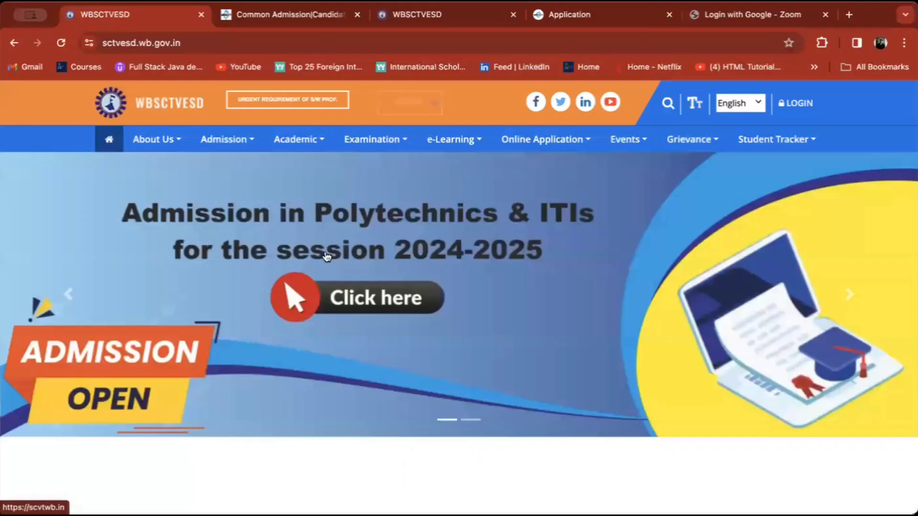
click(332, 260)
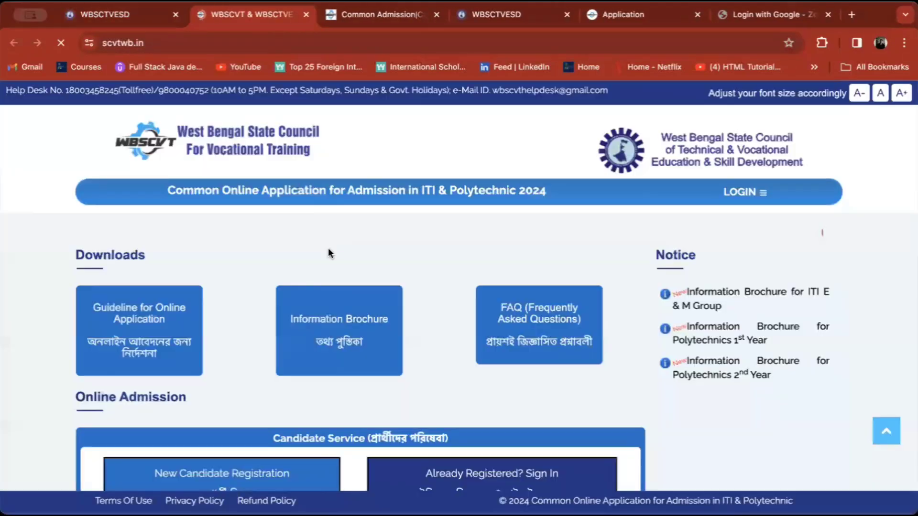
click(175, 14)
- Open the sign-in page for already registered candidates and examine its mobile number and password fields and the default-password instructions
scroll(285, 346, down, 3)
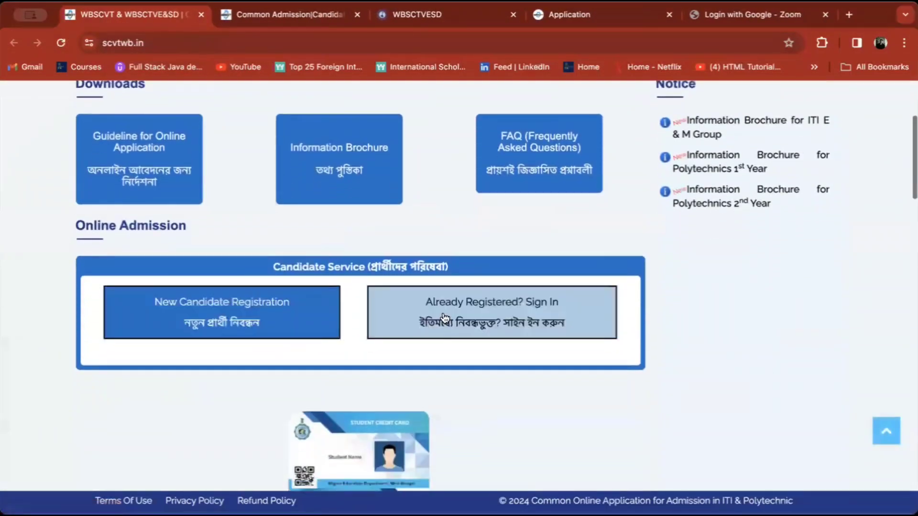
click(449, 318)
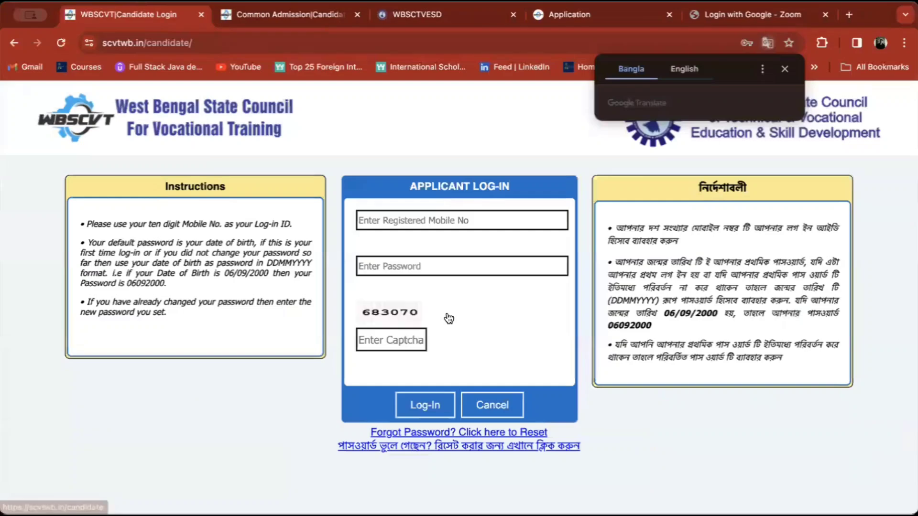
click(456, 227)
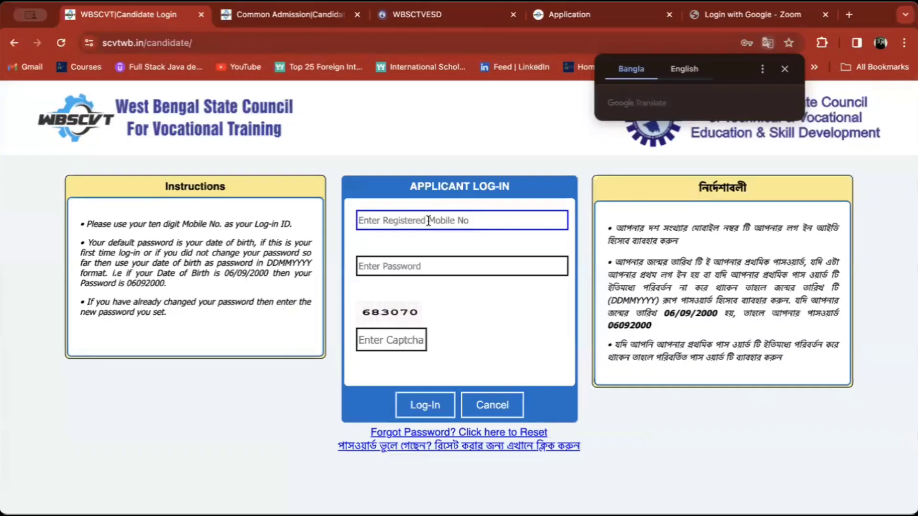
click(427, 272)
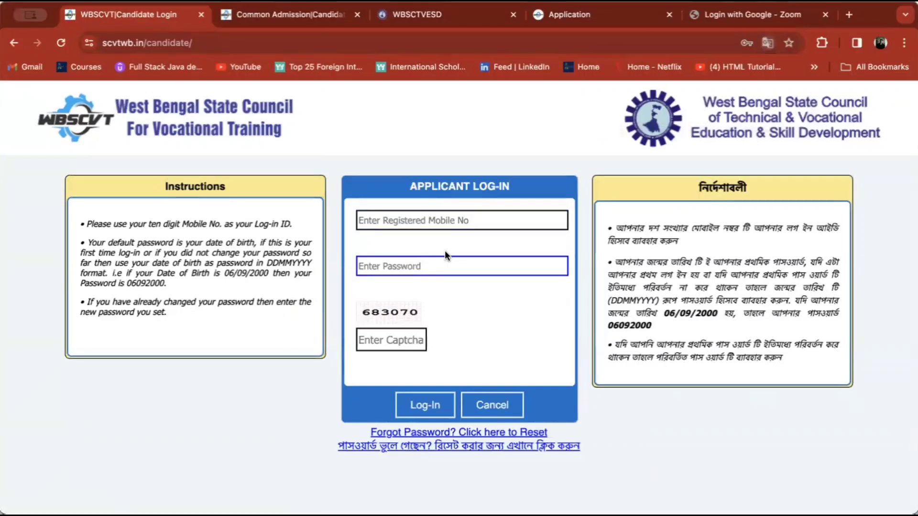
click(608, 320)
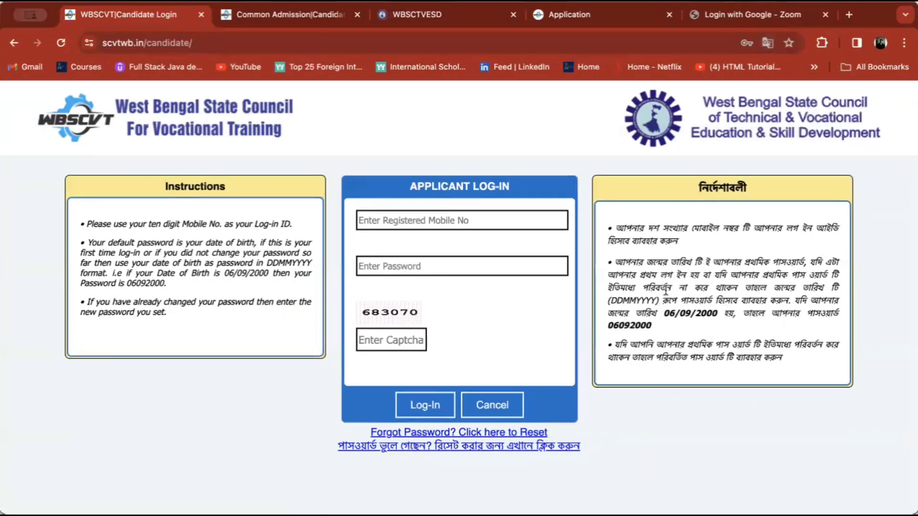
drag(658, 324, 671, 302)
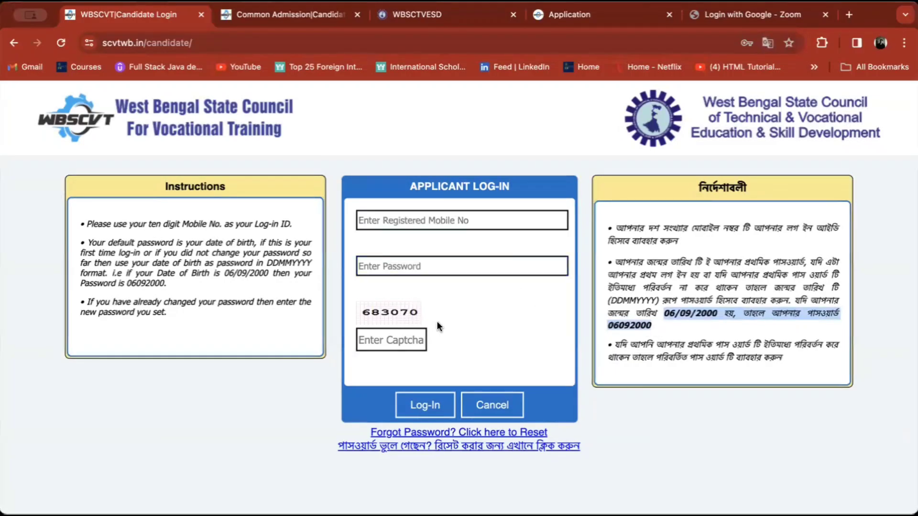
- Switch to the logged-in applicant's Common Application Form, review its personal details, and try going back to the previous page
click(556, 19)
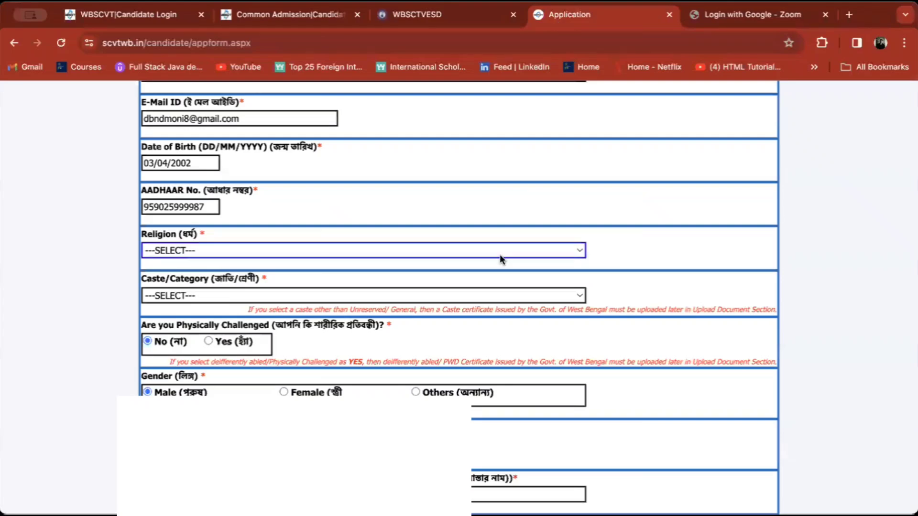
scroll(500, 258, up, 5)
scroll(522, 338, down, 3)
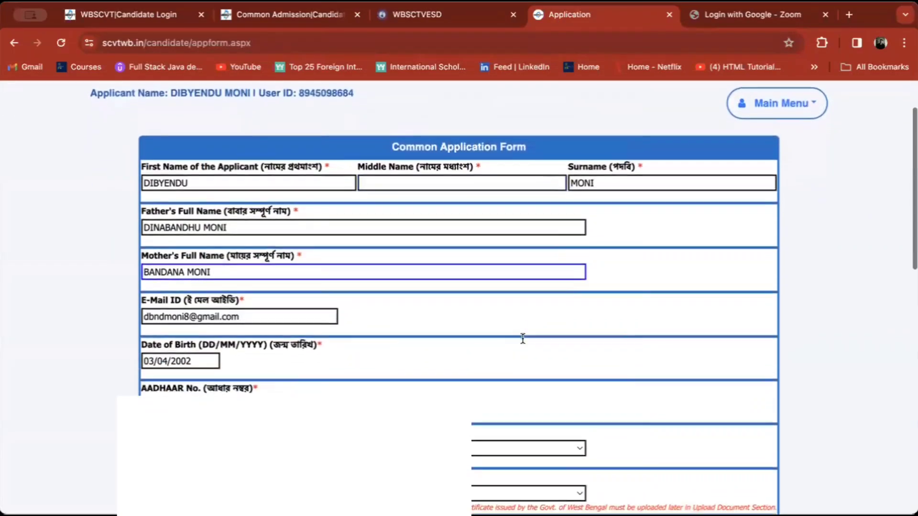
click(522, 338)
scroll(522, 337, up, 1)
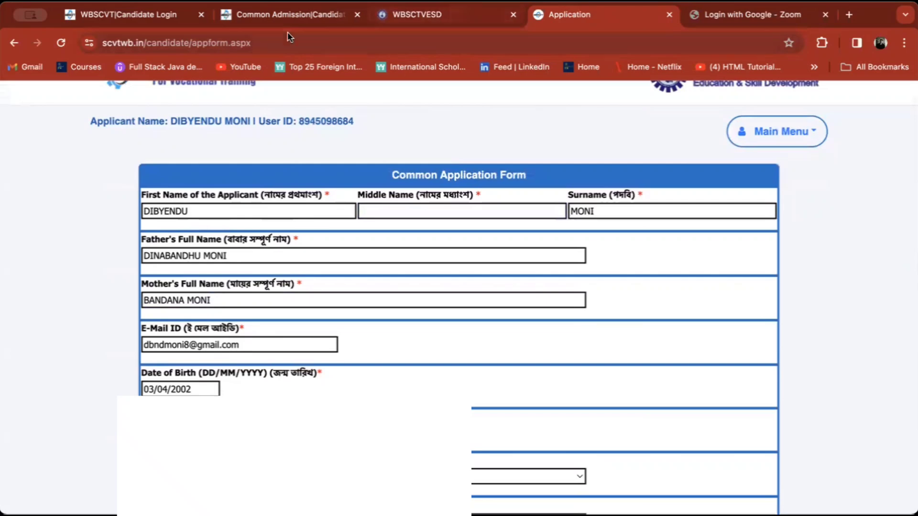
click(13, 42)
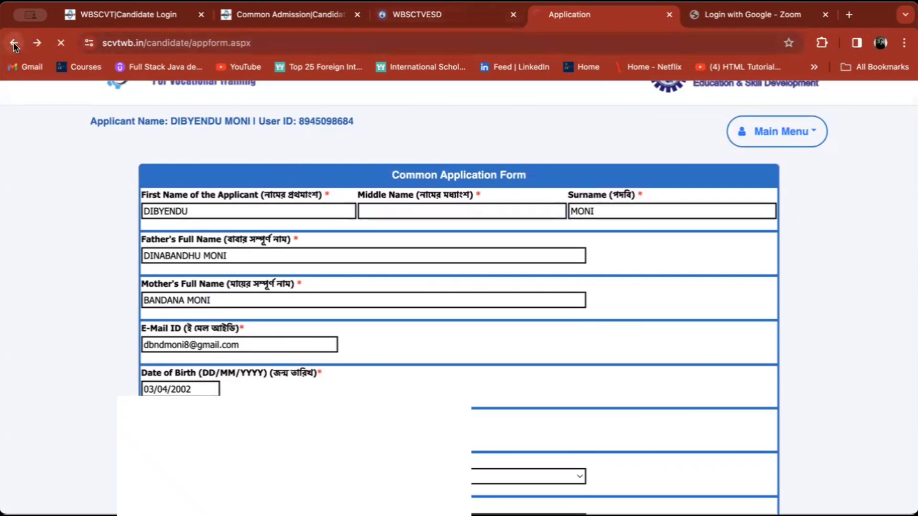
scroll(377, 290, up, 1)
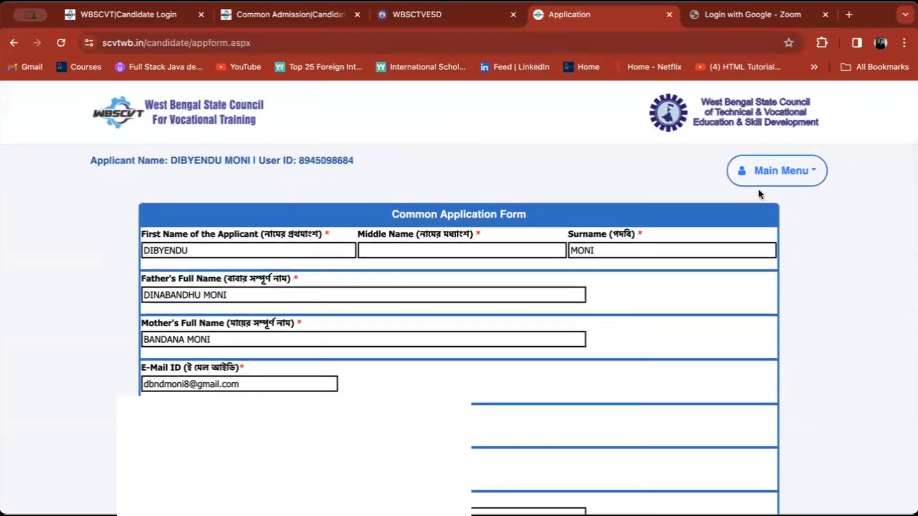
- Open the applicant dashboard and examine the qualification and status sections of the ITI E and M groups and Polytechnic 1st and 2nd Year
click(767, 172)
click(761, 204)
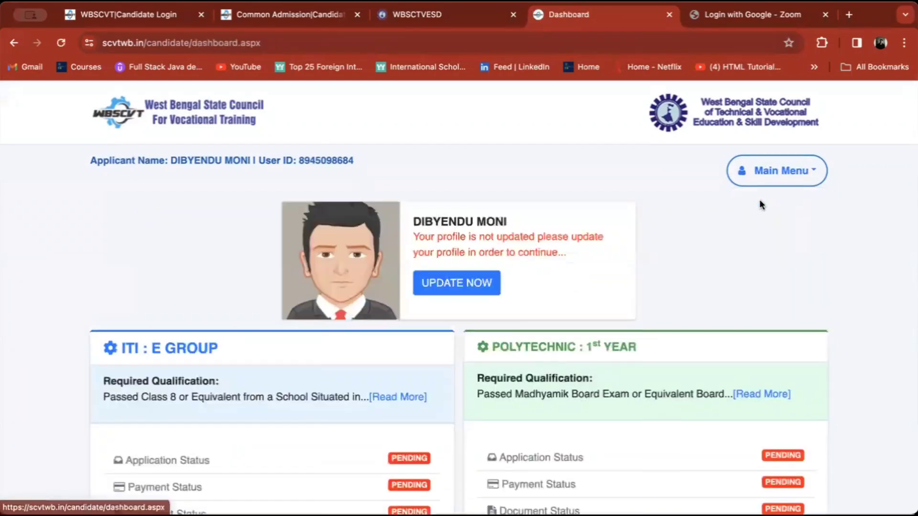
scroll(555, 319, down, 3)
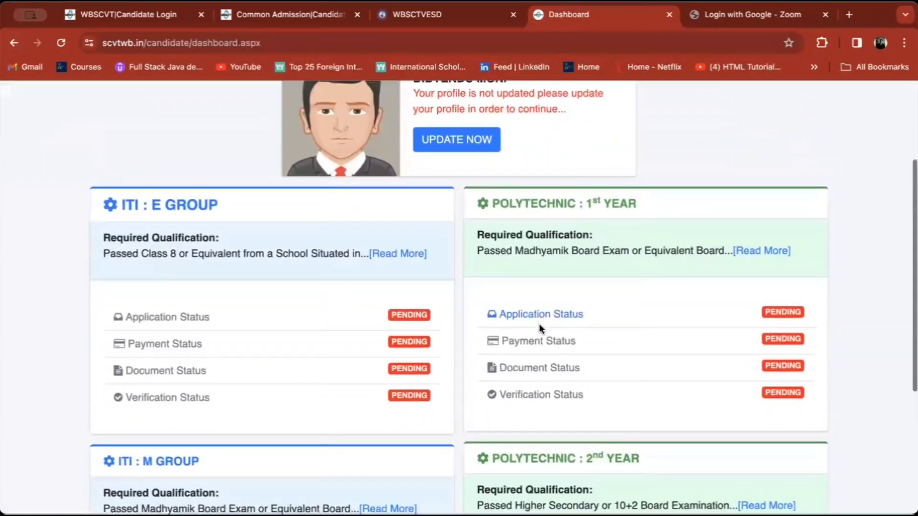
scroll(594, 447, down, 2)
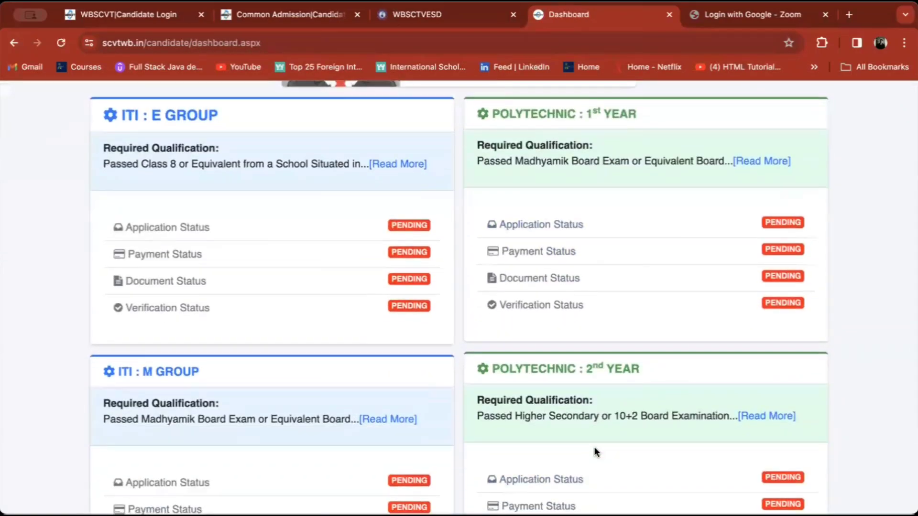
scroll(564, 426, up, 1)
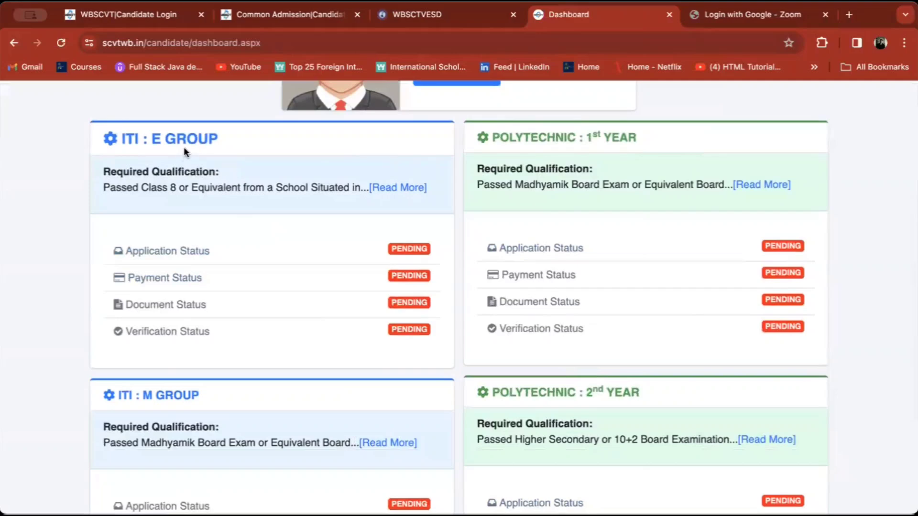
scroll(504, 290, down, 1)
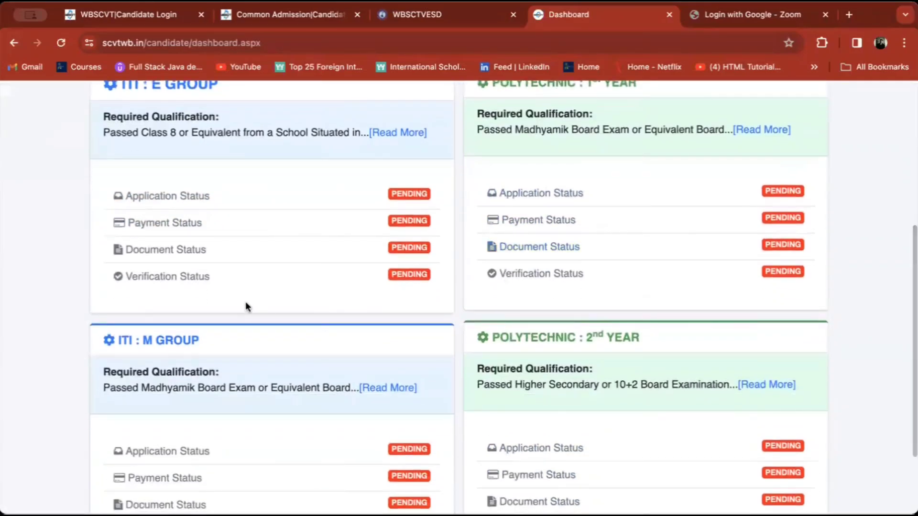
scroll(218, 380, down, 2)
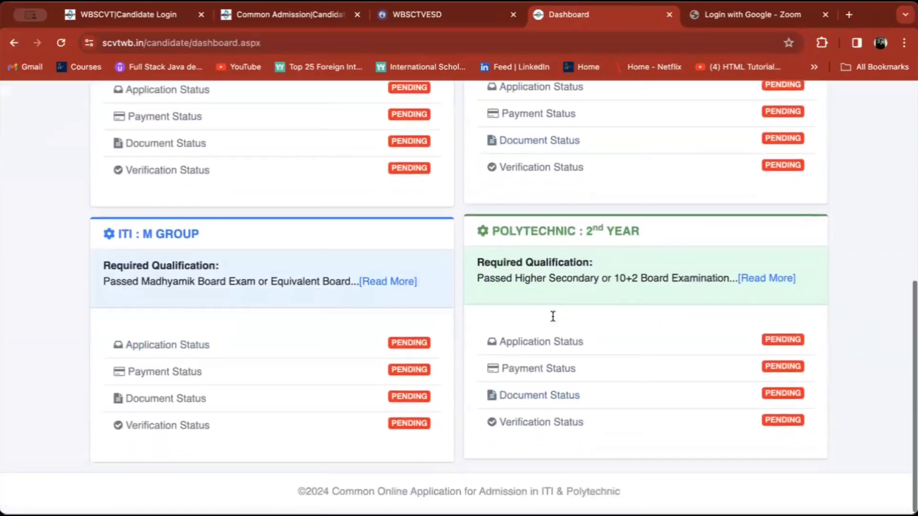
scroll(552, 316, up, 1)
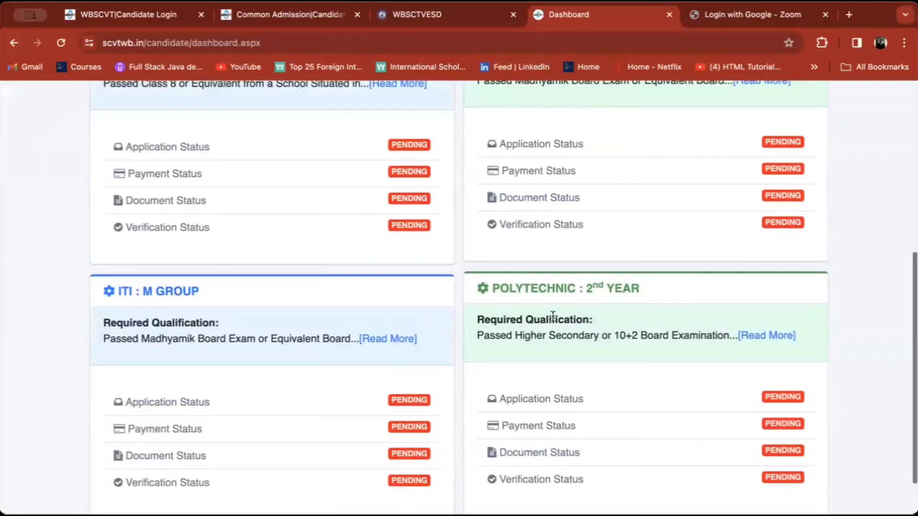
- Open the applicant's profile for updating and set the religion to HINDUISM and the caste/category to UNRESERVED/GENERAL
scroll(553, 317, up, 8)
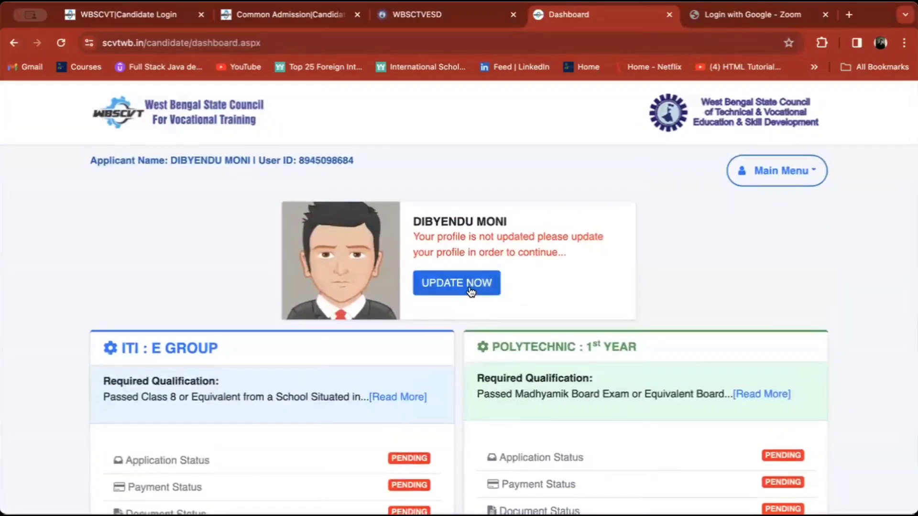
click(471, 291)
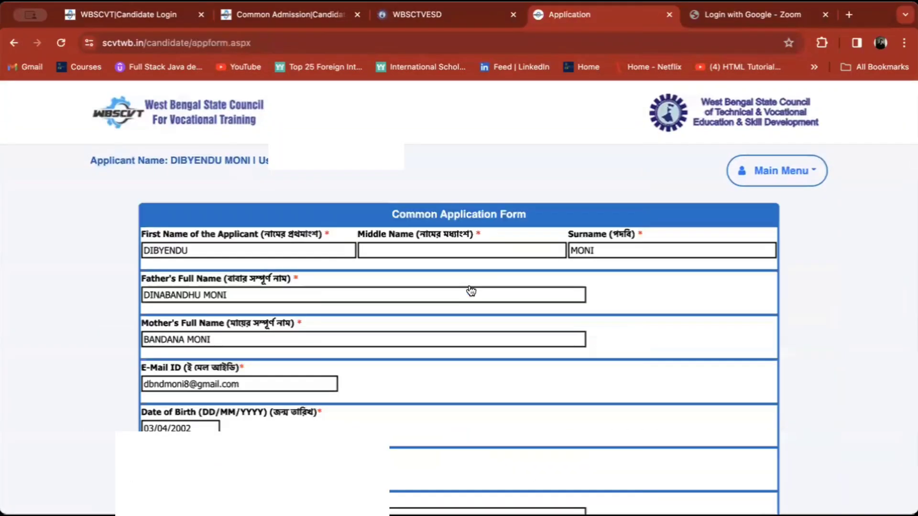
scroll(493, 358, down, 4)
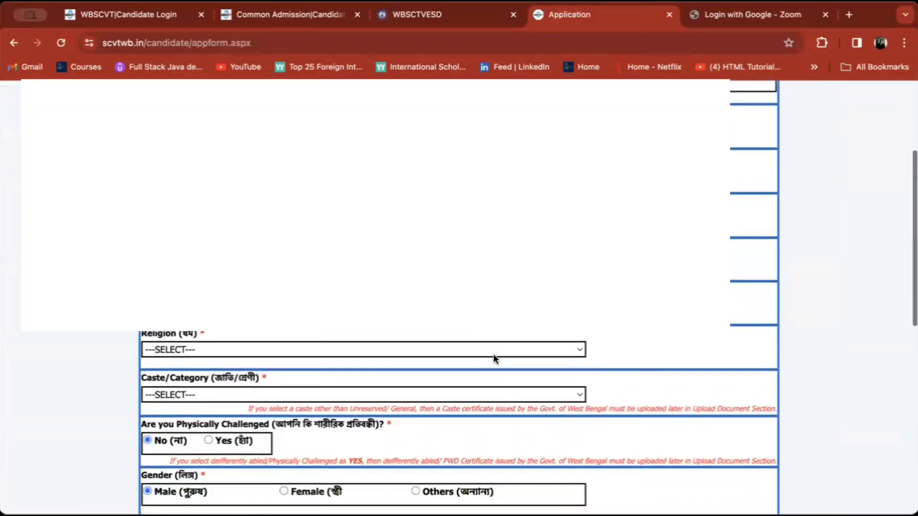
scroll(518, 439, down, 2)
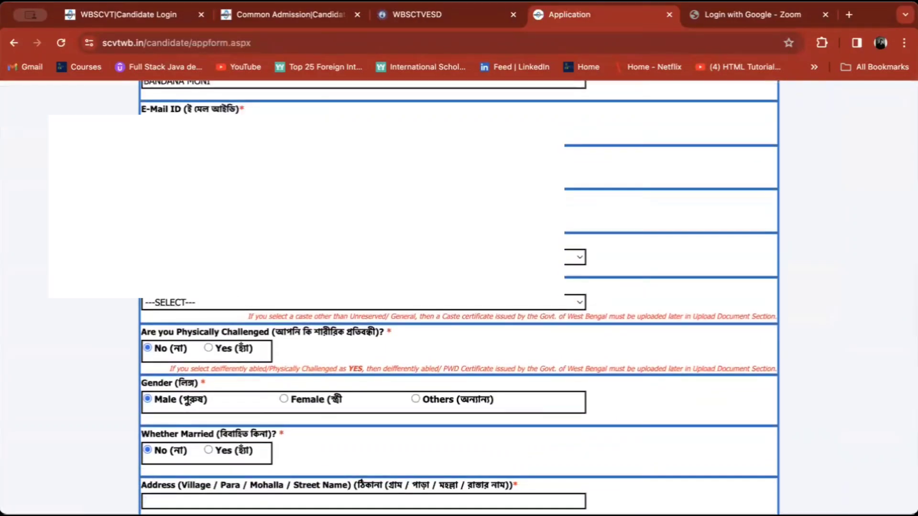
click(335, 257)
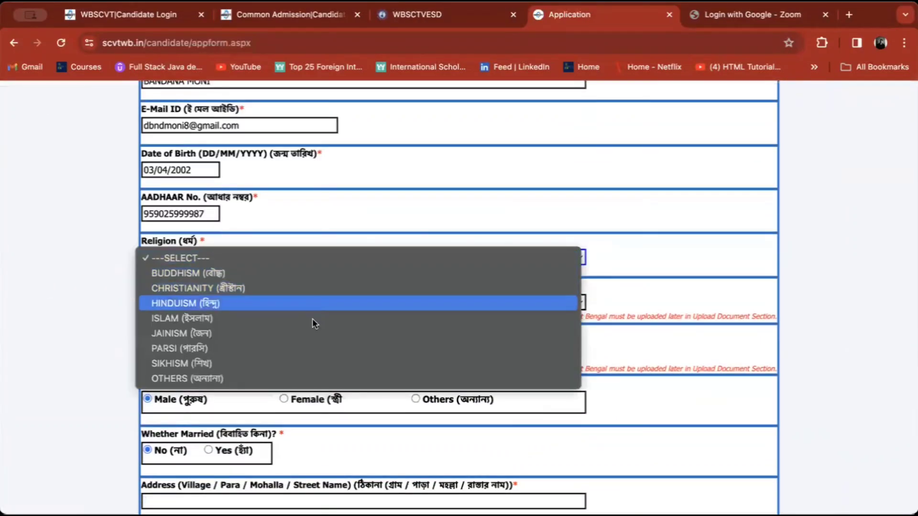
click(290, 304)
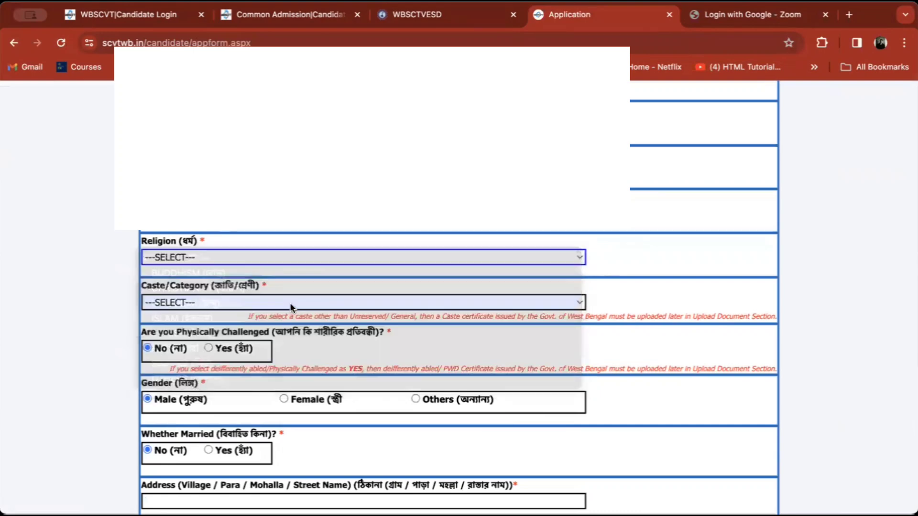
click(248, 302)
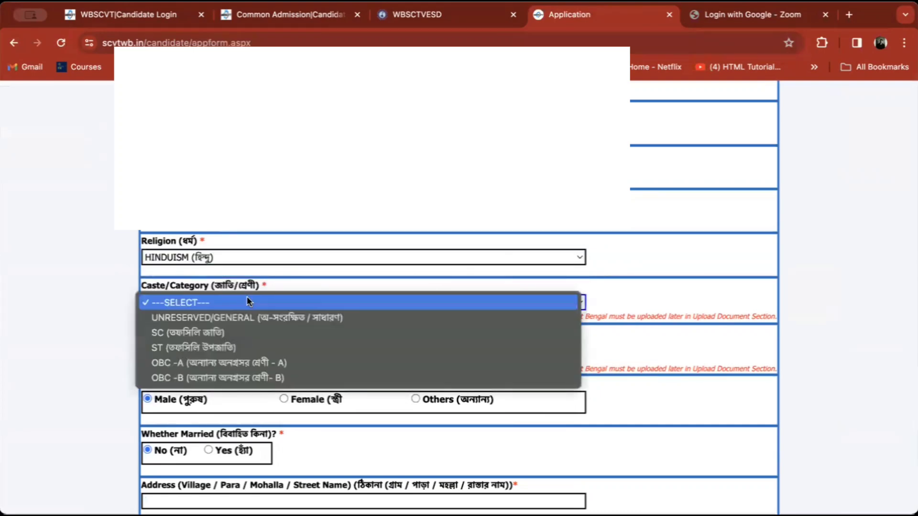
click(248, 316)
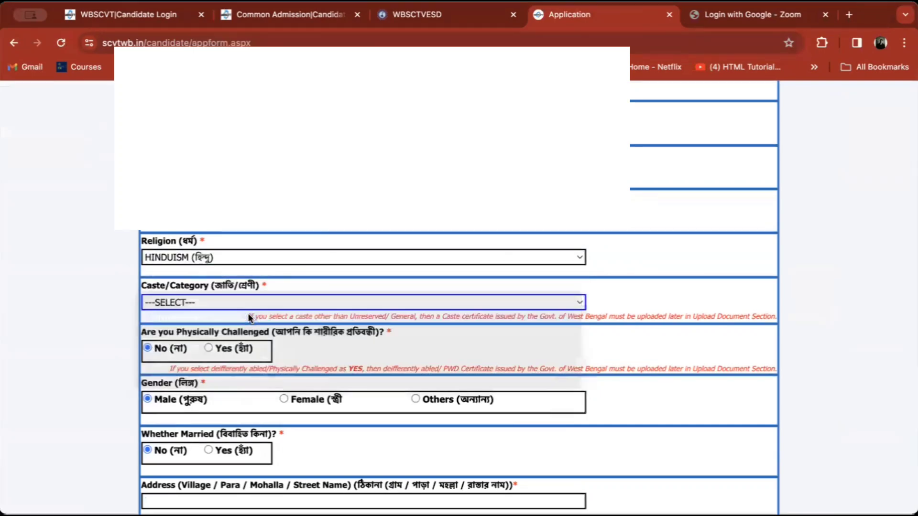
- Enter the applicant's village or street address and set the state to WEST BENGAL
scroll(340, 360, down, 2)
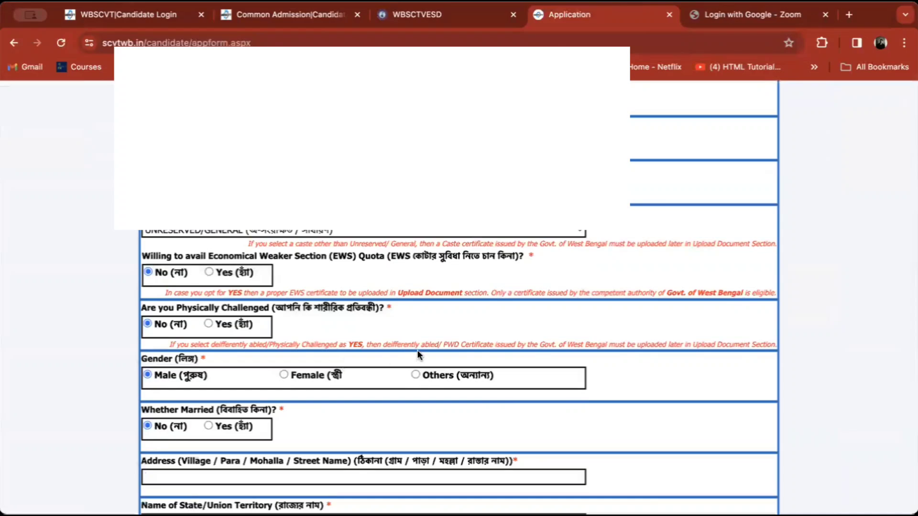
scroll(417, 355, down, 1)
scroll(232, 302, down, 2)
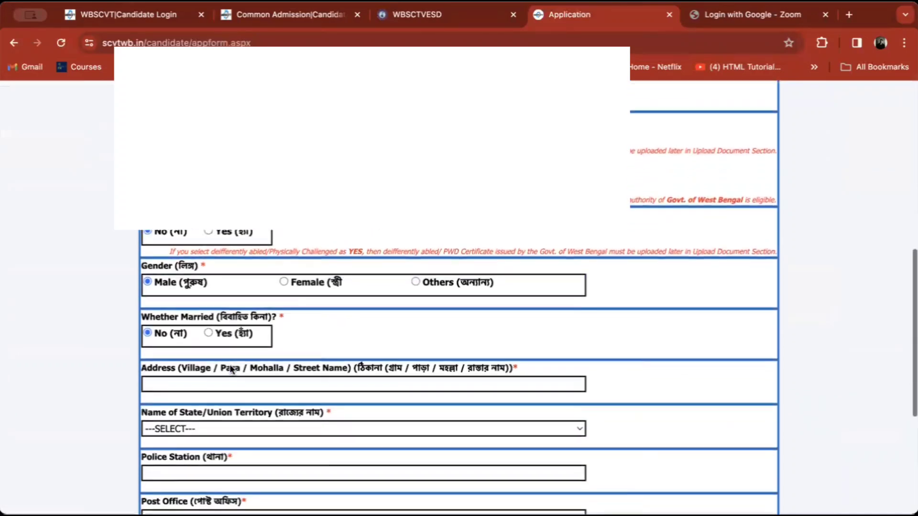
click(231, 369)
scroll(231, 369, up, 2)
click(267, 377)
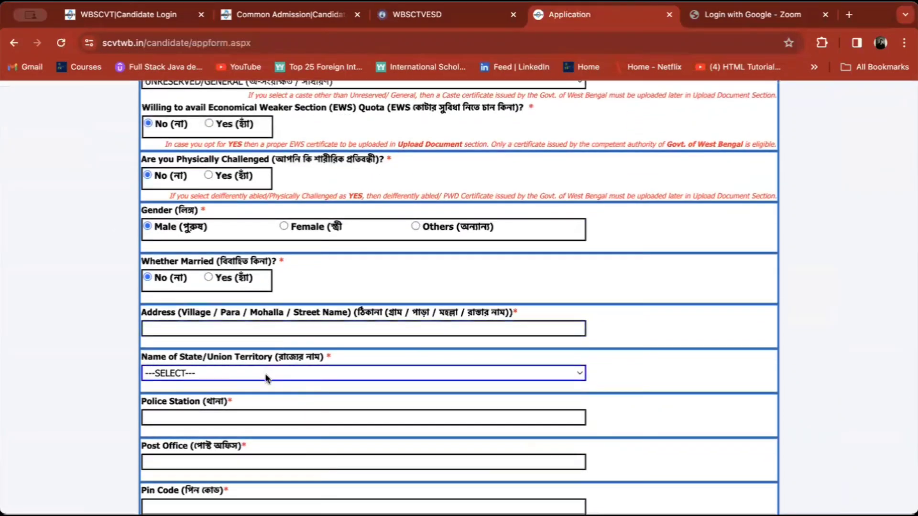
scroll(266, 376, down, 1)
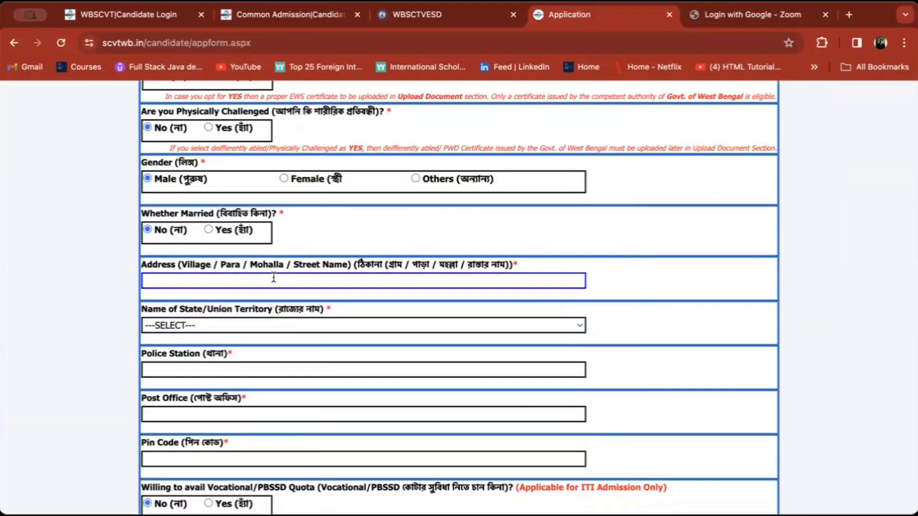
click(273, 281)
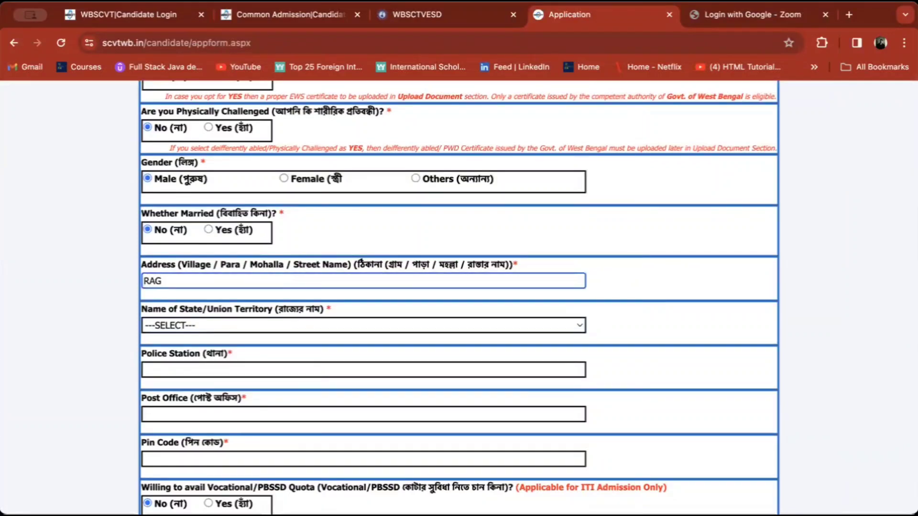
text(RAGHUNATHPUR)
click(294, 324)
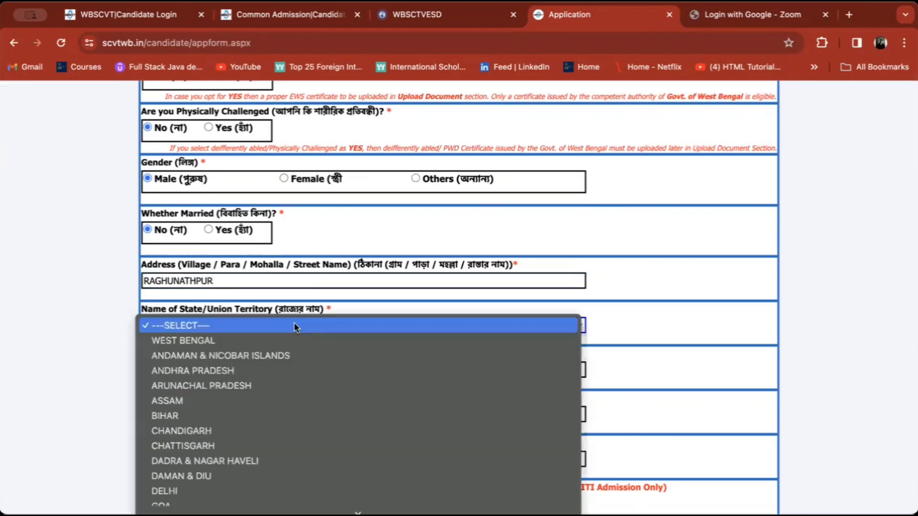
click(296, 346)
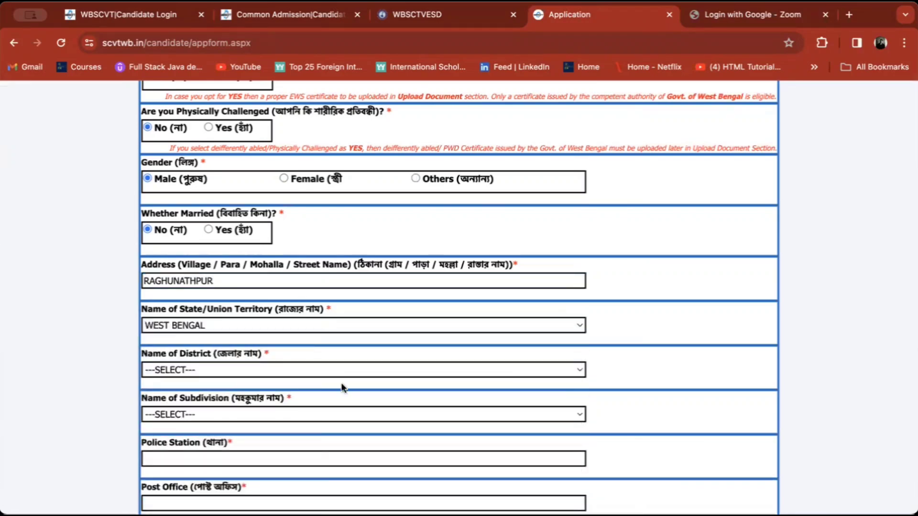
- Select the applicant's home district and the matching subdivision in the address details
scroll(341, 382, down, 1)
click(318, 330)
click(317, 329)
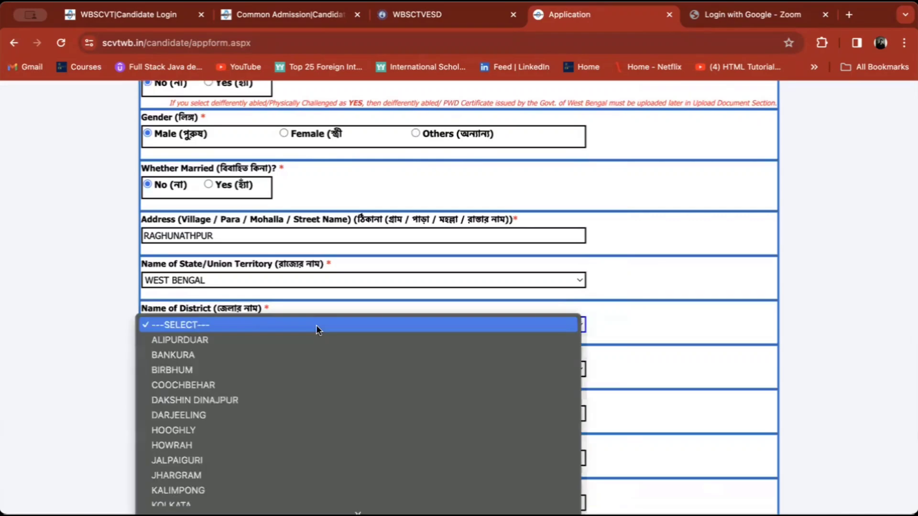
scroll(328, 371, down, 2)
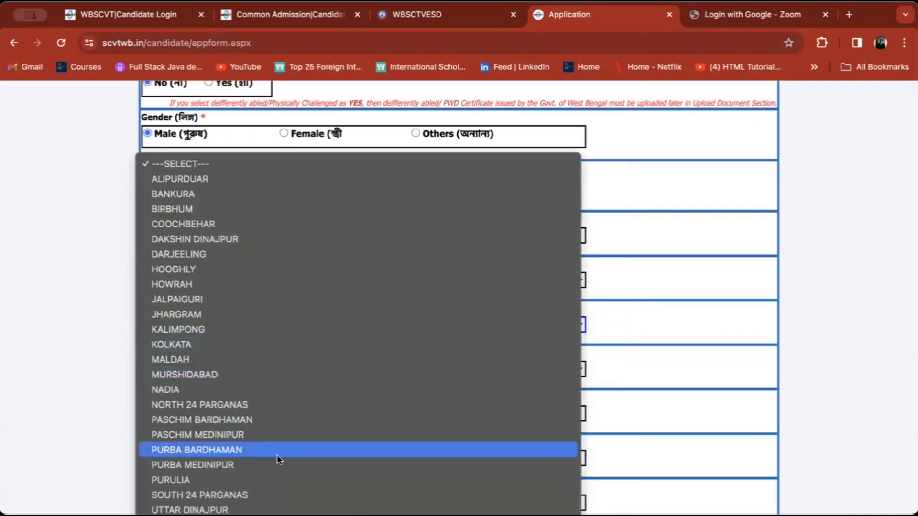
click(259, 479)
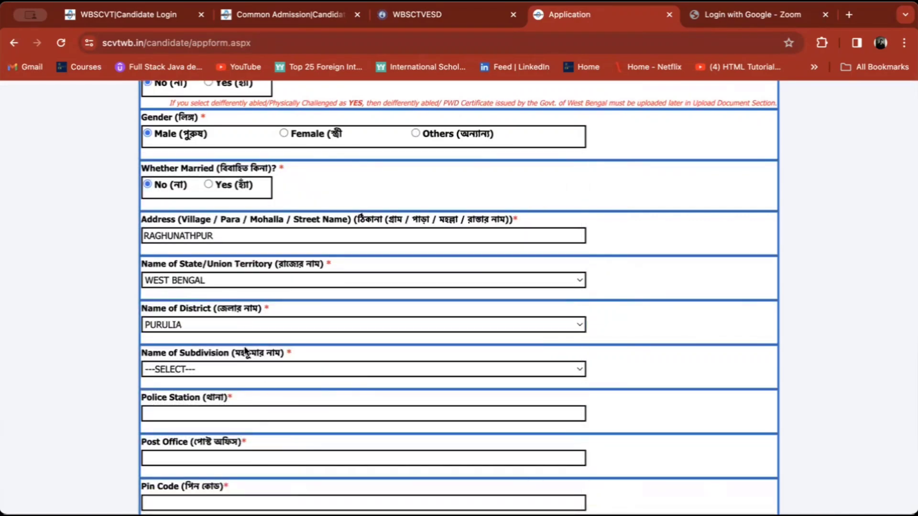
click(228, 373)
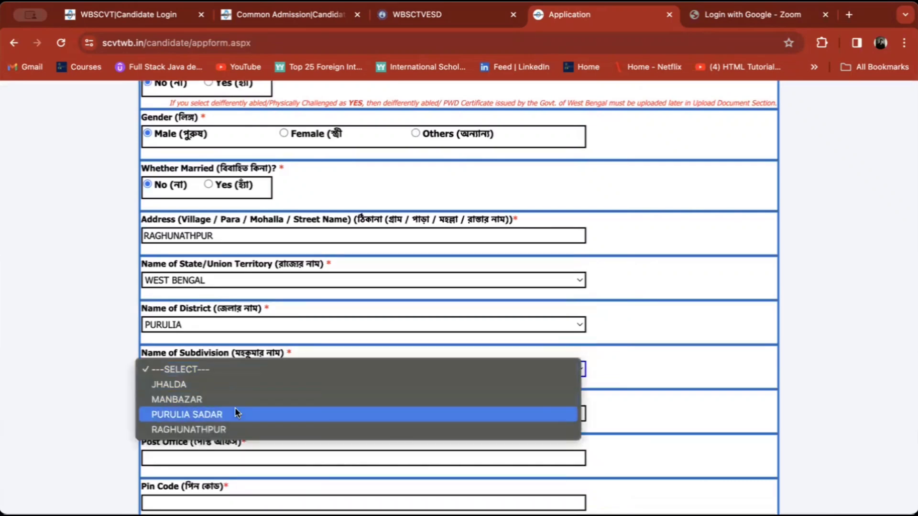
click(226, 428)
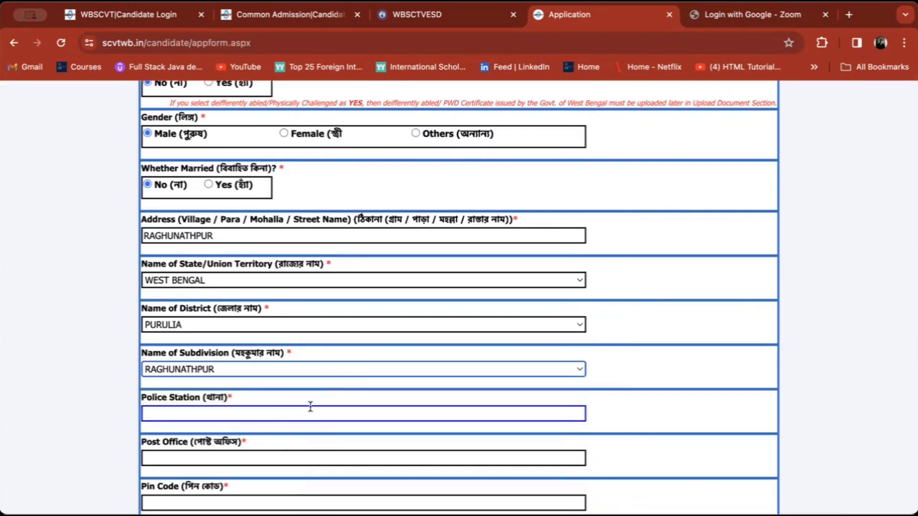
- Fill in the police station, post office and postal pin code of the applicant's address
scroll(310, 406, down, 3)
click(283, 348)
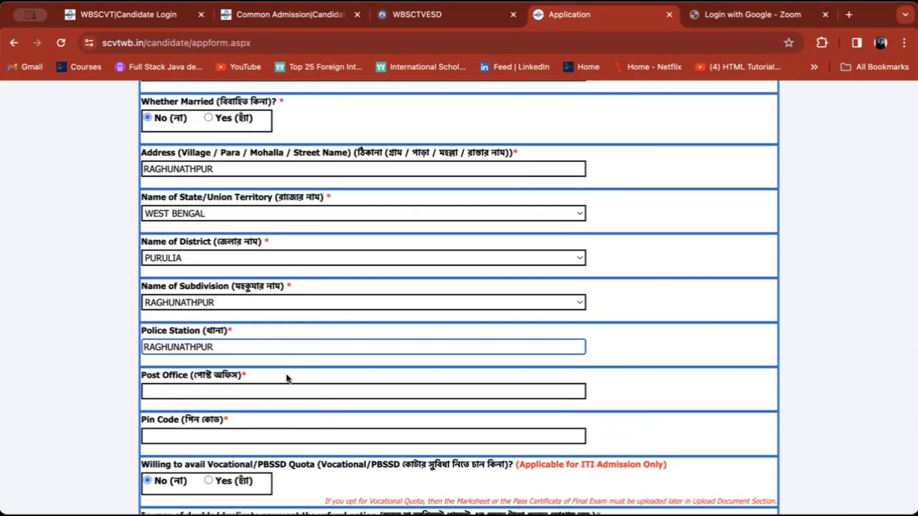
click(290, 392)
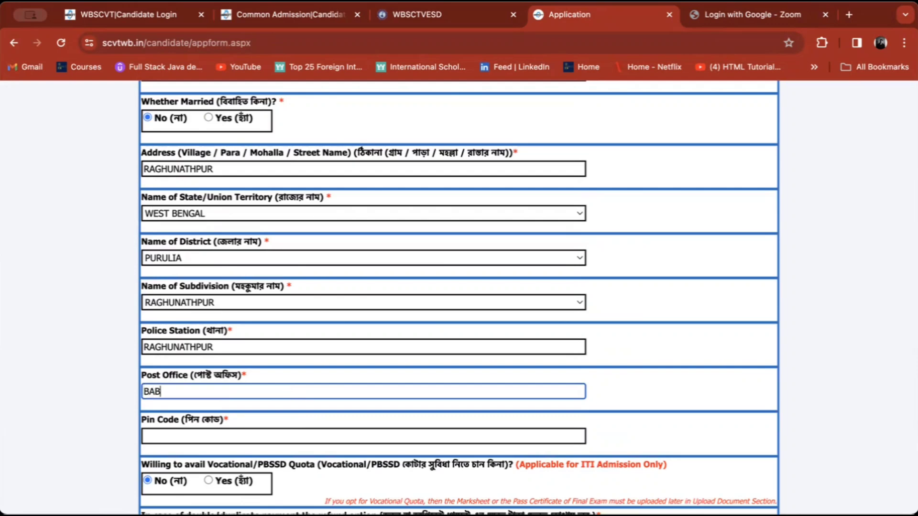
text(BABUGRAM)
click(307, 436)
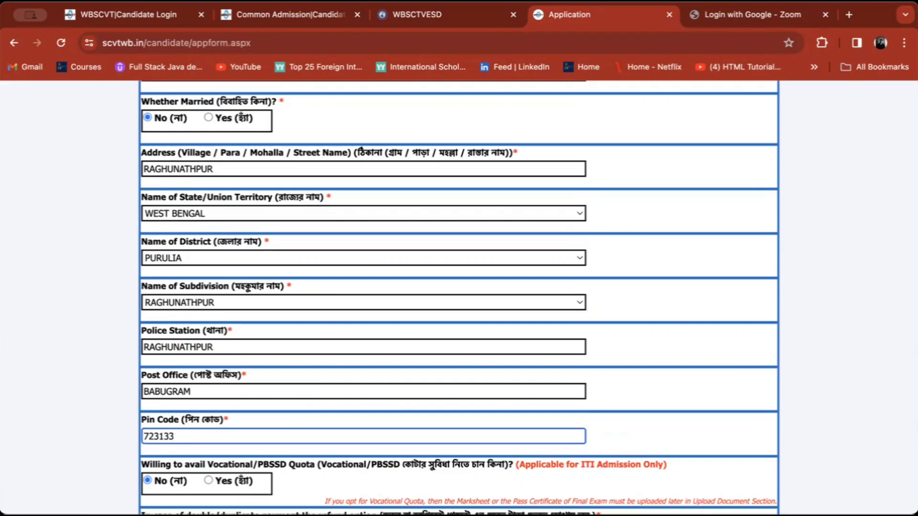
scroll(365, 456, down, 1)
scroll(245, 414, up, 1)
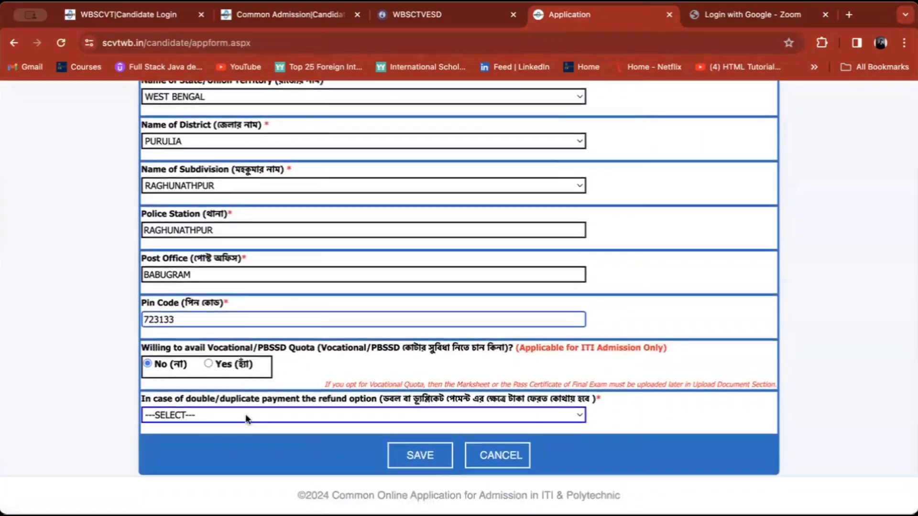
- Set the duplicate-payment refund option to "To the Same Account from where the Money is Deducted", save the form and return to the dashboard
click(236, 415)
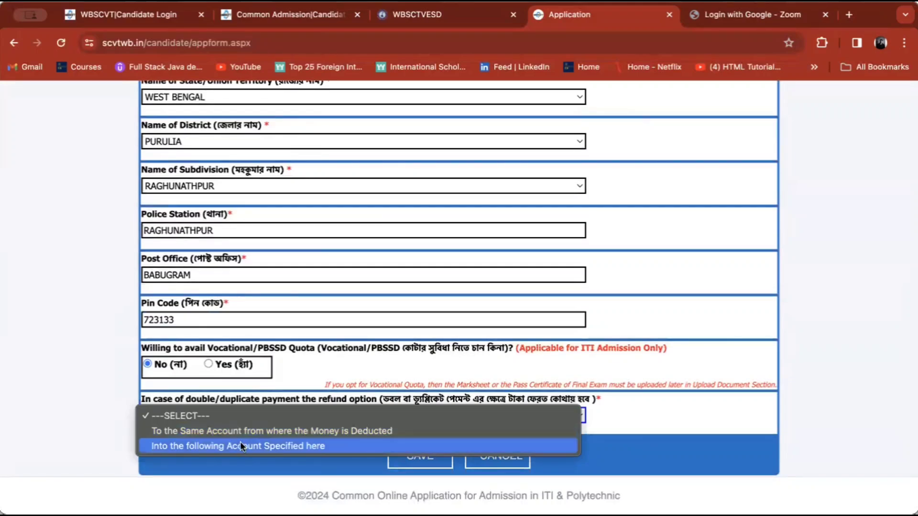
click(239, 432)
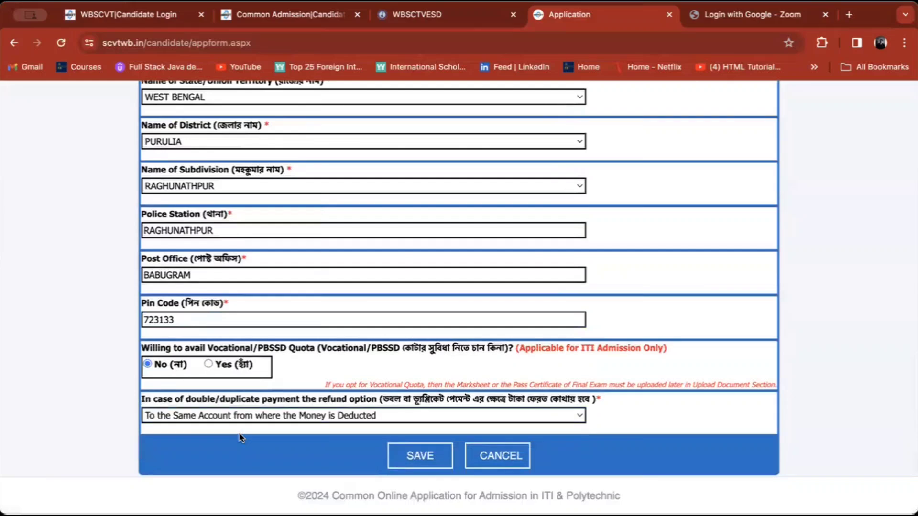
click(444, 457)
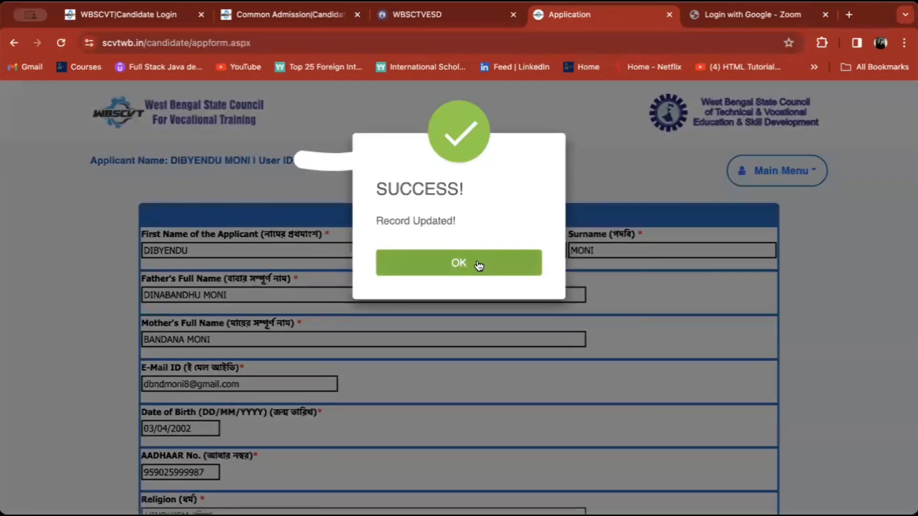
click(480, 264)
scroll(593, 391, down, 1)
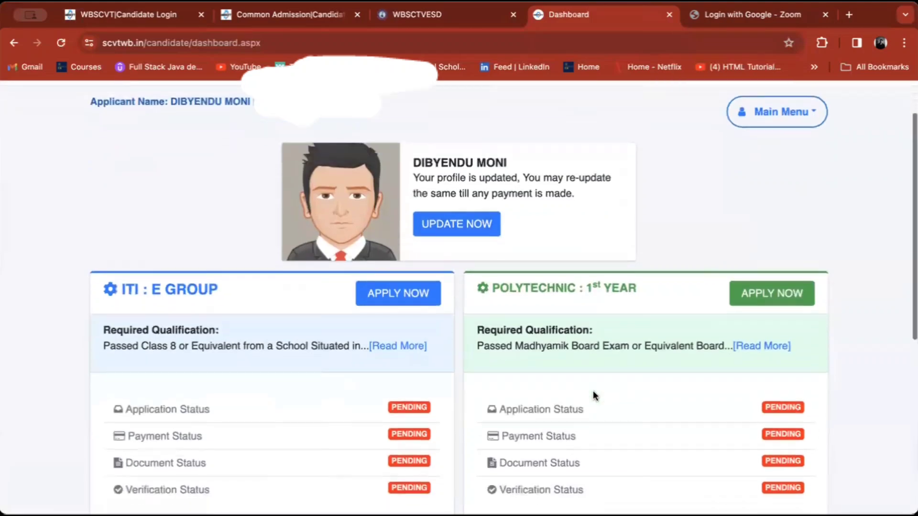
- Look over the application groups on the dashboard and start the Polytechnic 1st Year application
scroll(678, 437, down, 4)
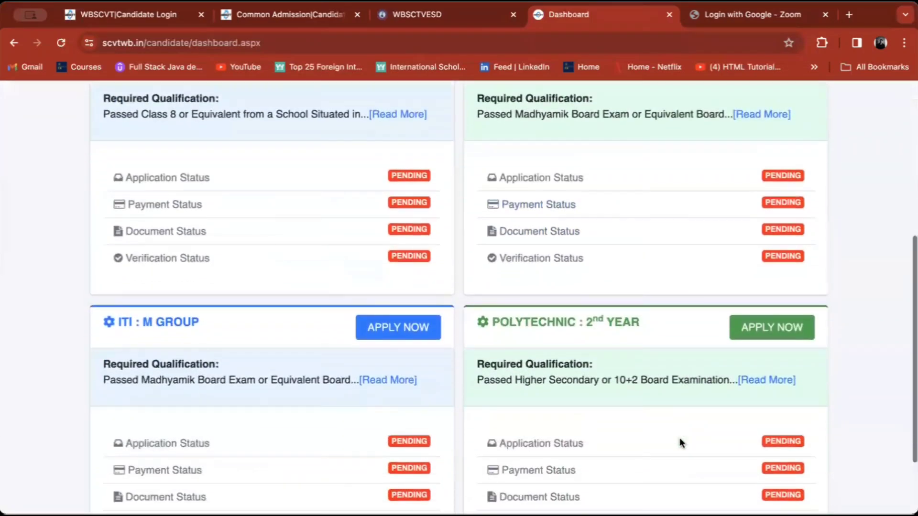
scroll(381, 260, up, 1)
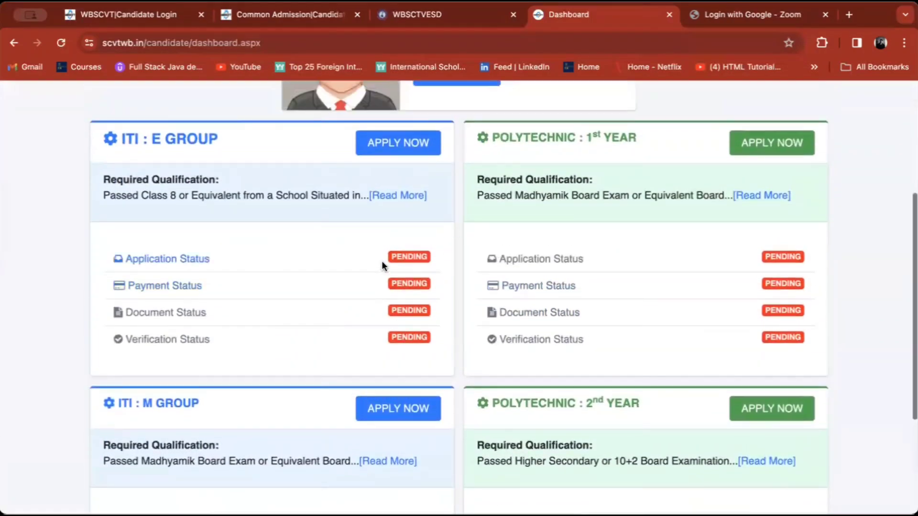
scroll(649, 320, up, 1)
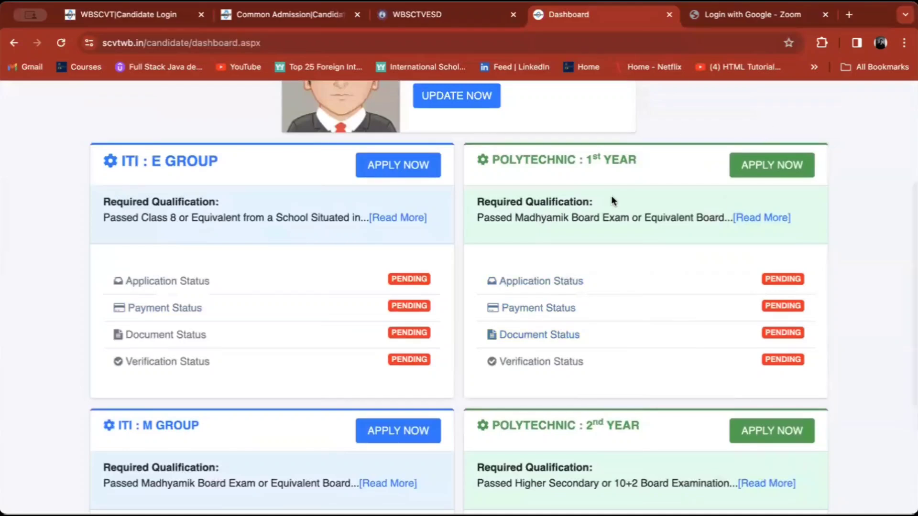
scroll(609, 203, down, 1)
scroll(607, 210, up, 1)
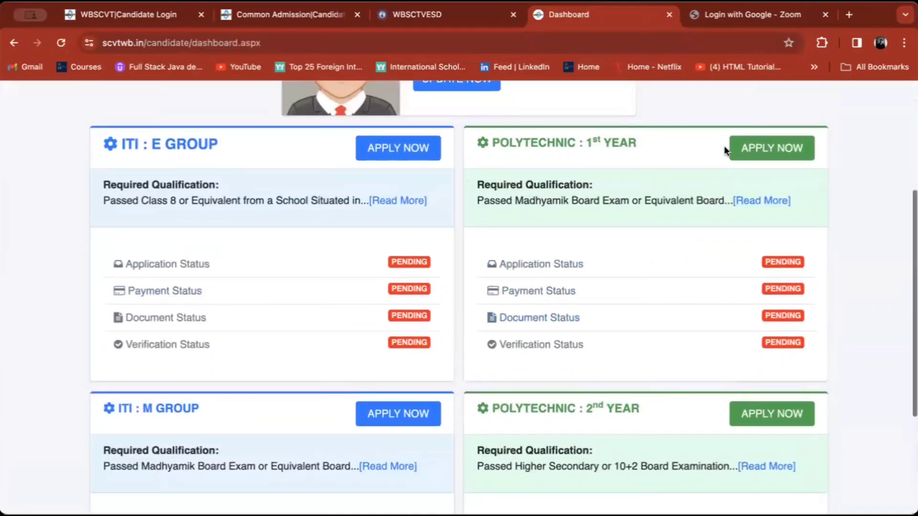
click(755, 154)
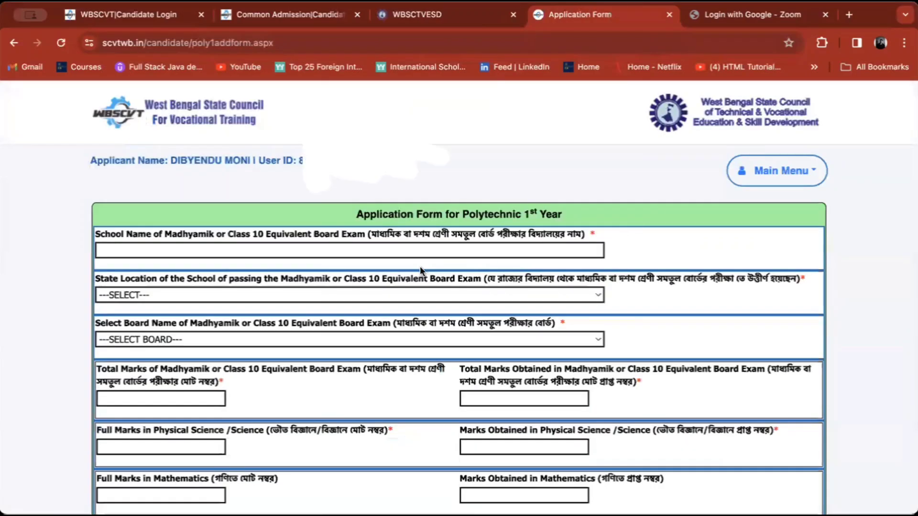
- Examine the school, board, marks and quota fields of the Polytechnic 1st Year application form
scroll(349, 309, down, 2)
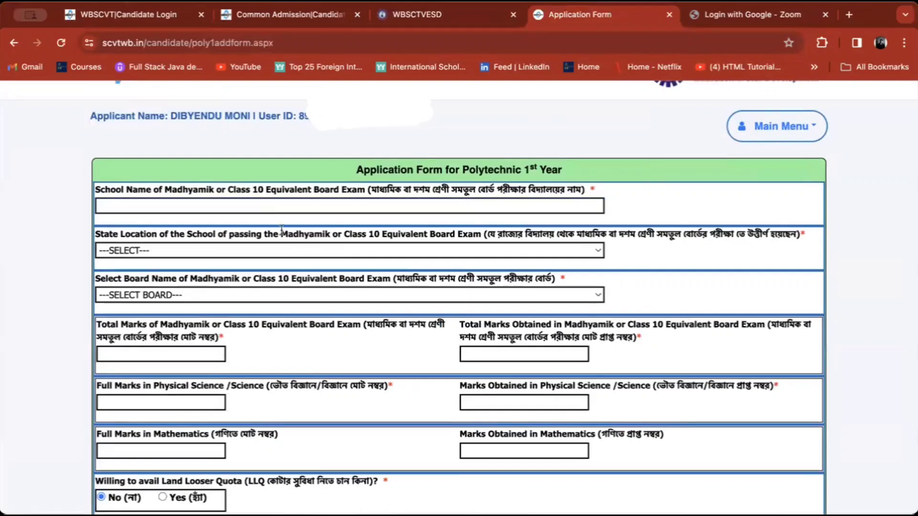
scroll(219, 265, down, 2)
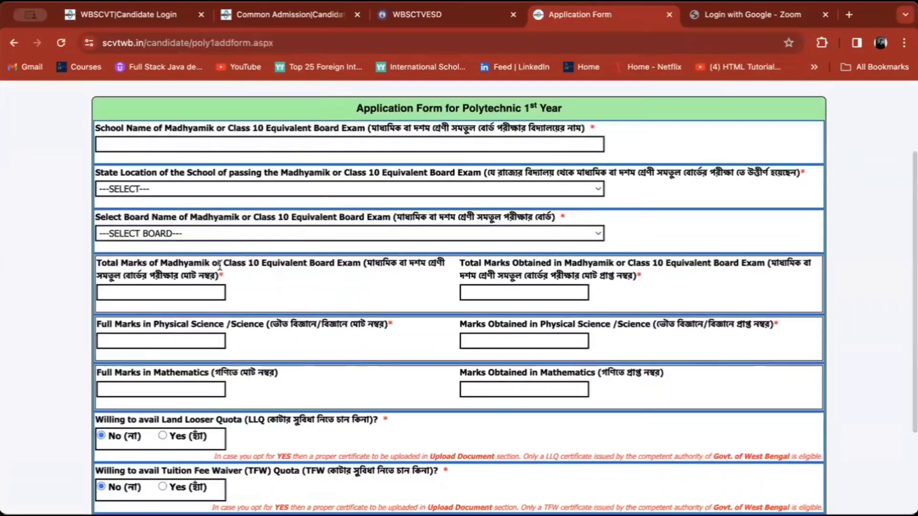
click(201, 290)
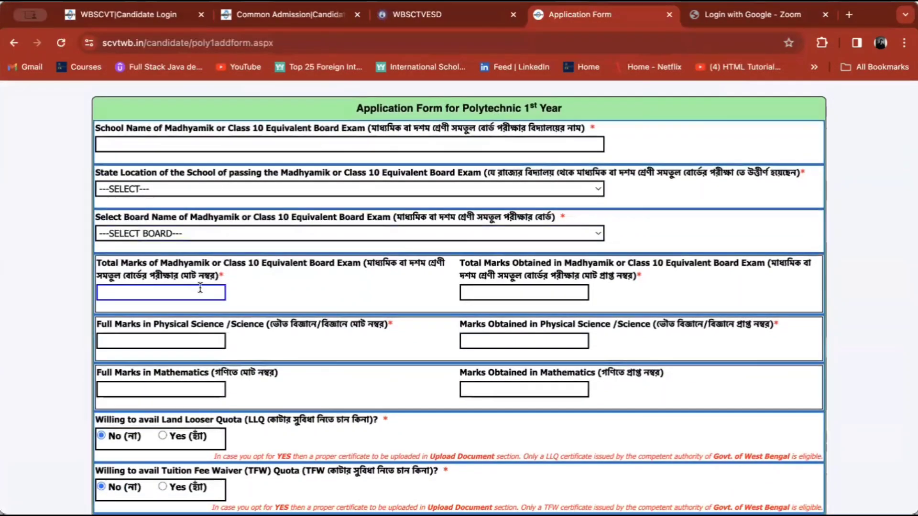
click(358, 300)
scroll(357, 296, down, 2)
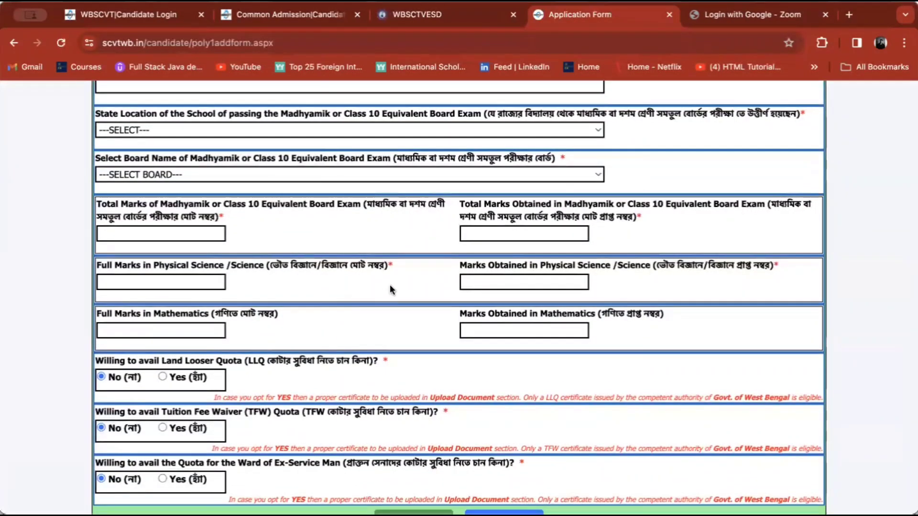
scroll(332, 317, down, 2)
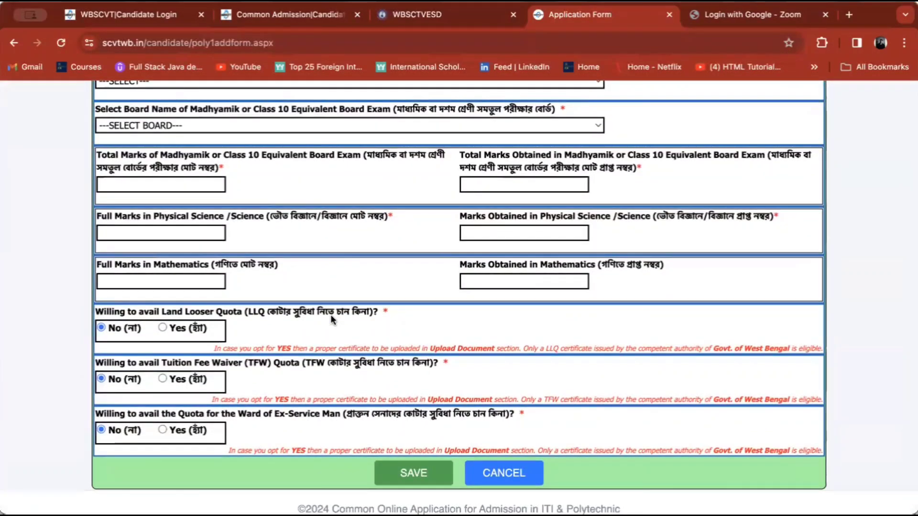
scroll(344, 374, down, 1)
scroll(374, 408, up, 3)
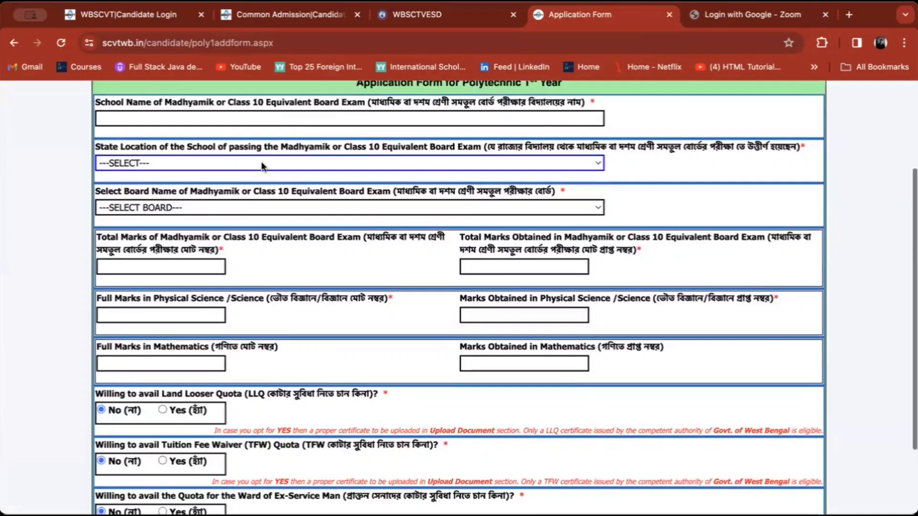
- Enter BABUGRAM SAMMILANI HIGH SCHOOL as the school name for the Madhyamik or Class 10 exam
click(232, 119)
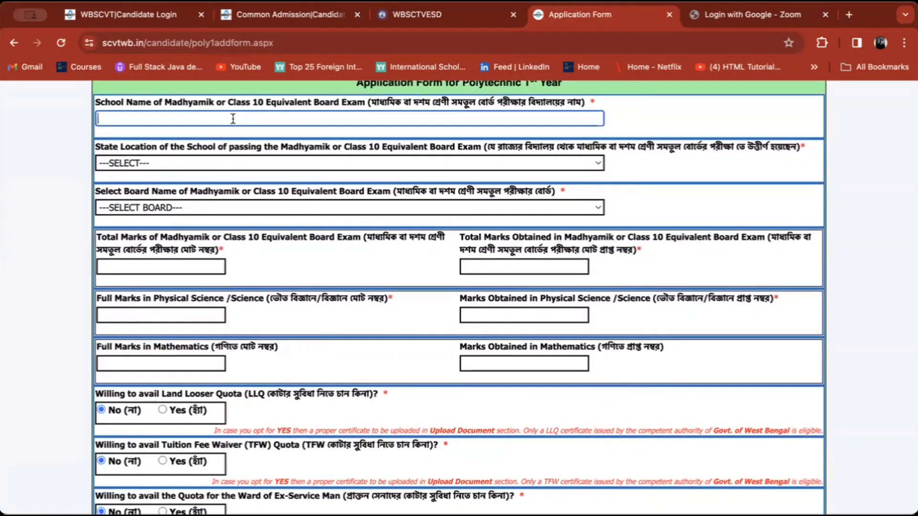
text(BABUGRAM SAMMI)
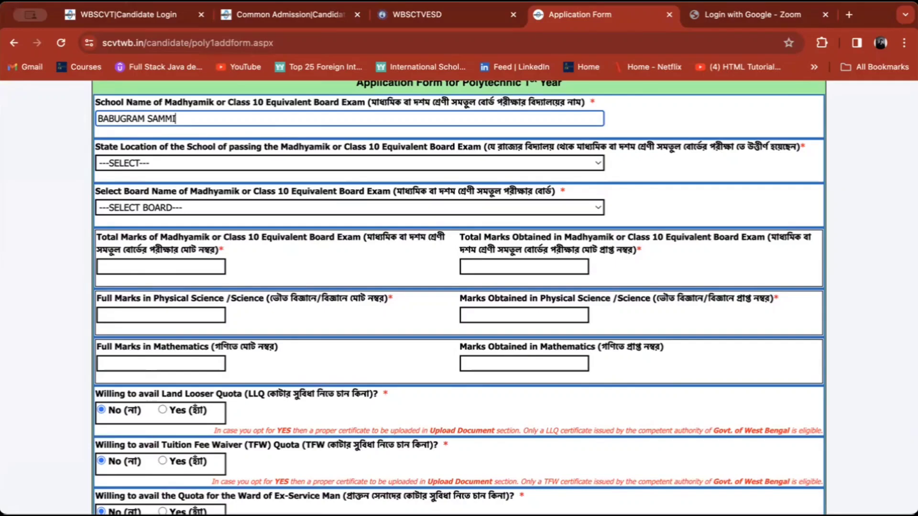
text(LANI HIGH SCHO)
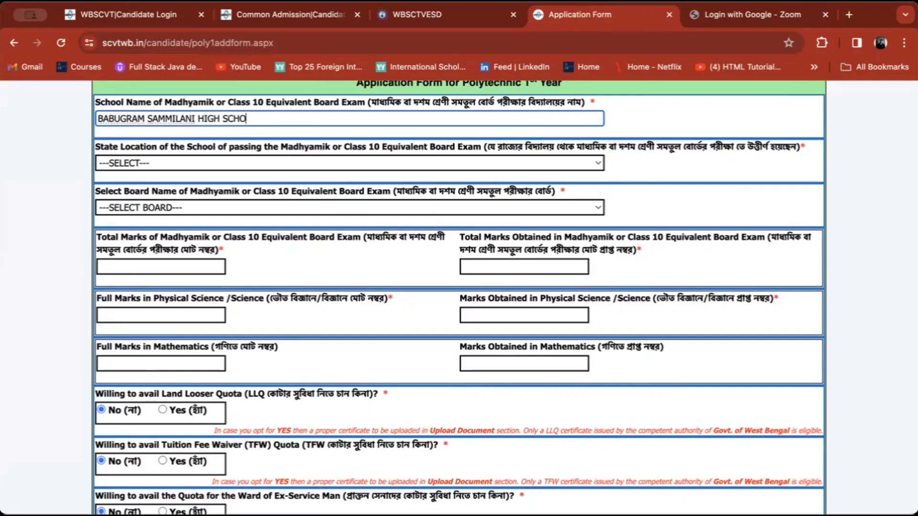
text(OL)
- Set the school's state to WEST BENGAL and the exam board to WEST BENGAL BOARD OF SECONDARY EDUCATION
click(218, 162)
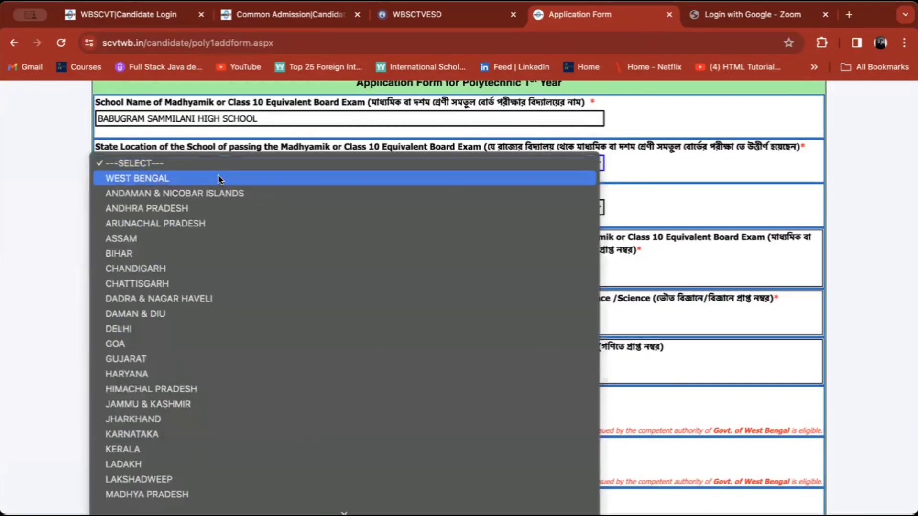
click(218, 178)
click(207, 206)
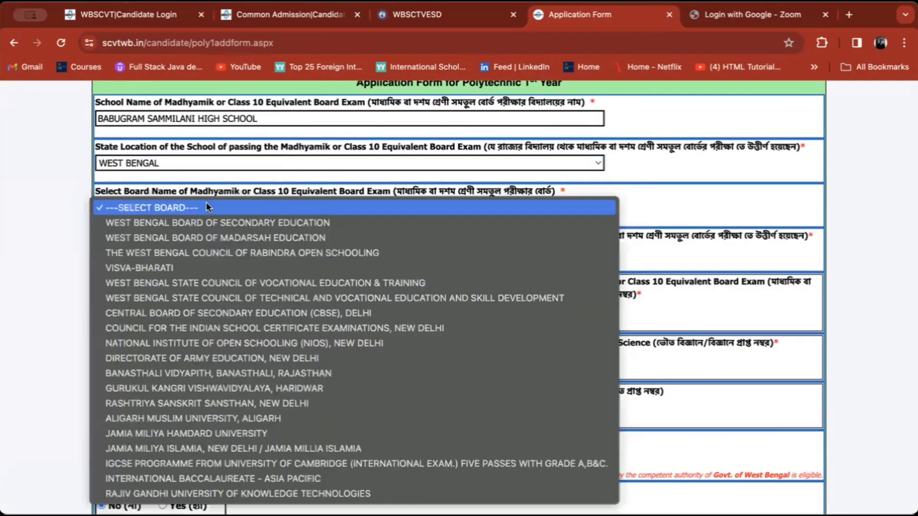
click(249, 221)
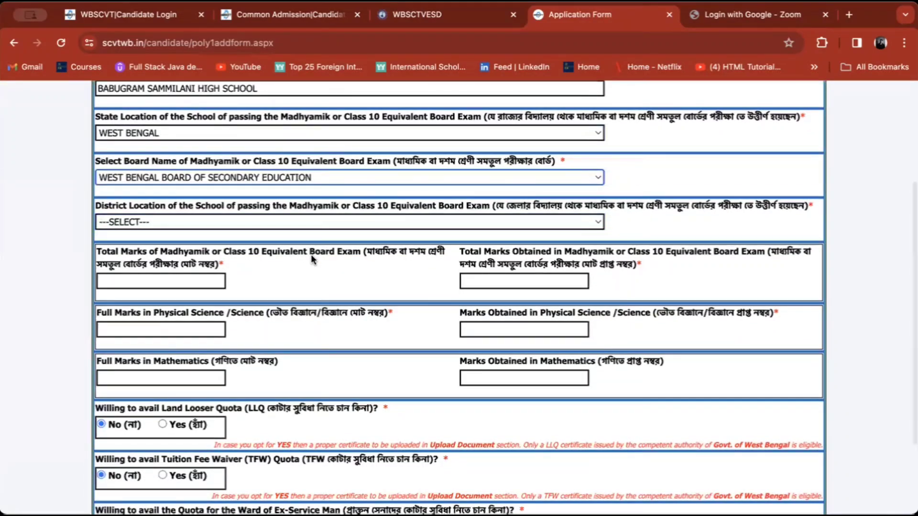
- Set the school's district to PURULIA and enter 700 as the total marks of the Class 10 exam
click(246, 224)
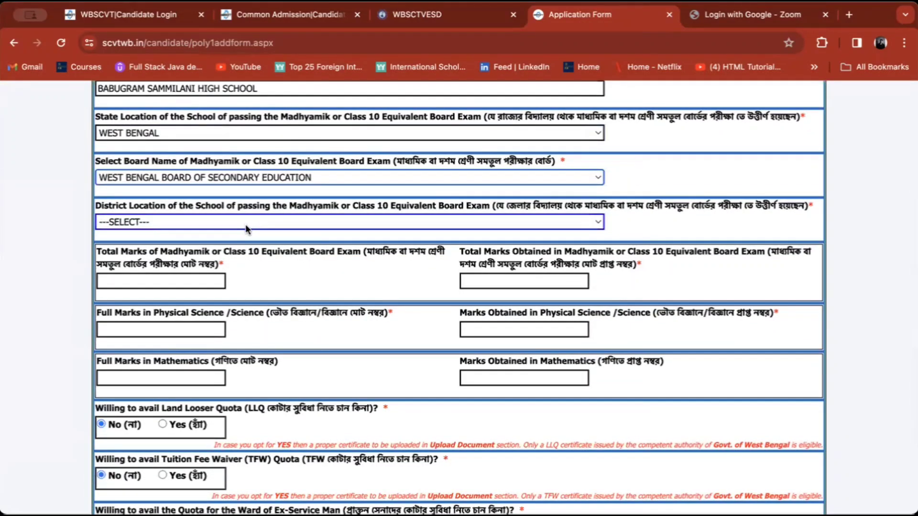
click(244, 223)
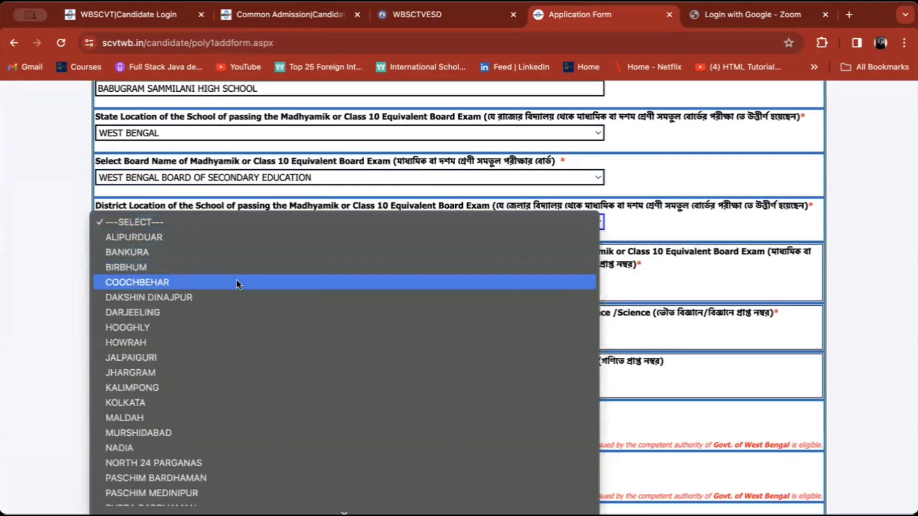
scroll(248, 353, down, 3)
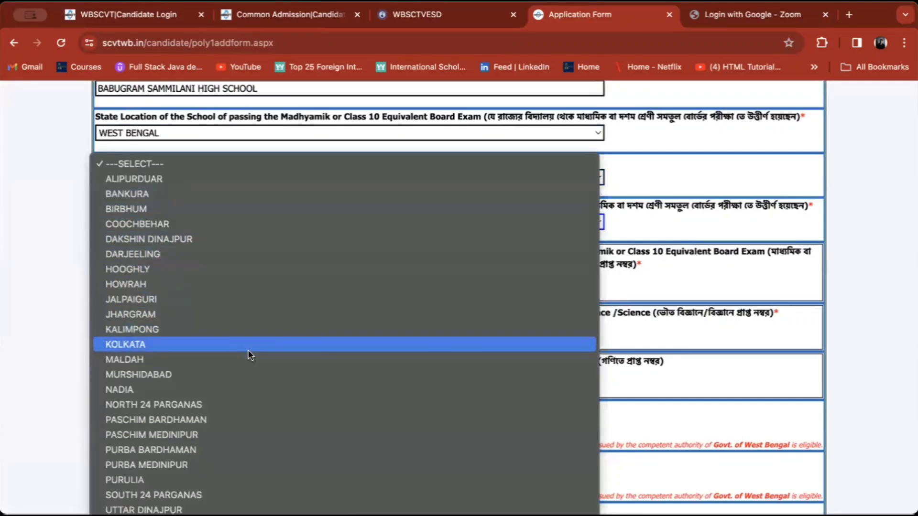
click(175, 478)
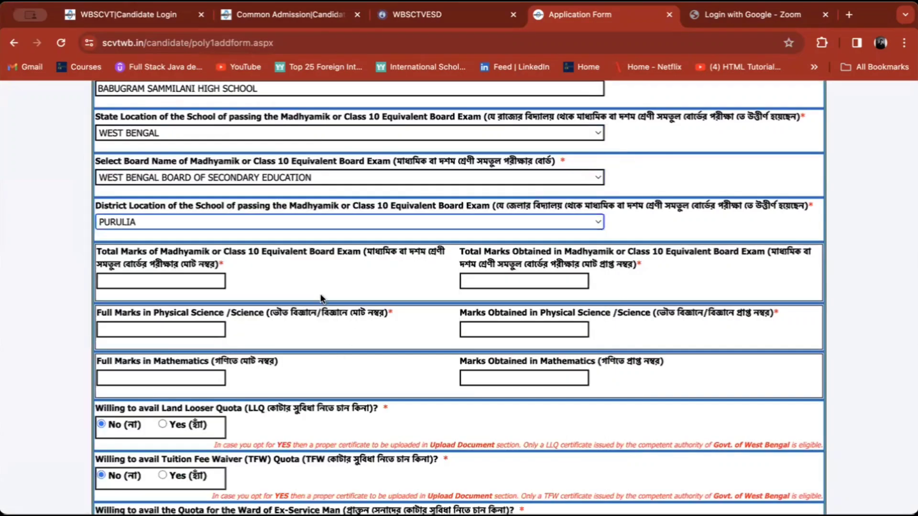
click(200, 282)
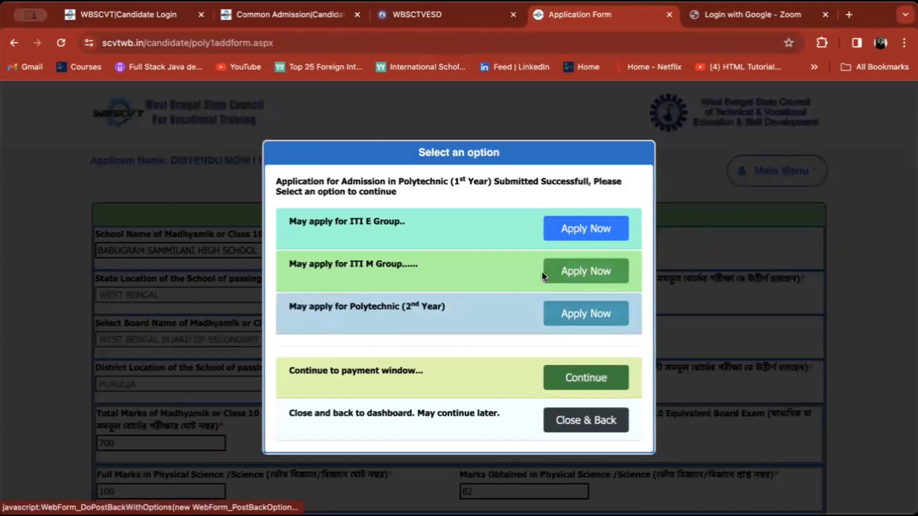
- Return to the dashboard and check the application, payment, document and verification statuses for Polytechnic 1st Year
click(593, 425)
scroll(711, 336, down, 3)
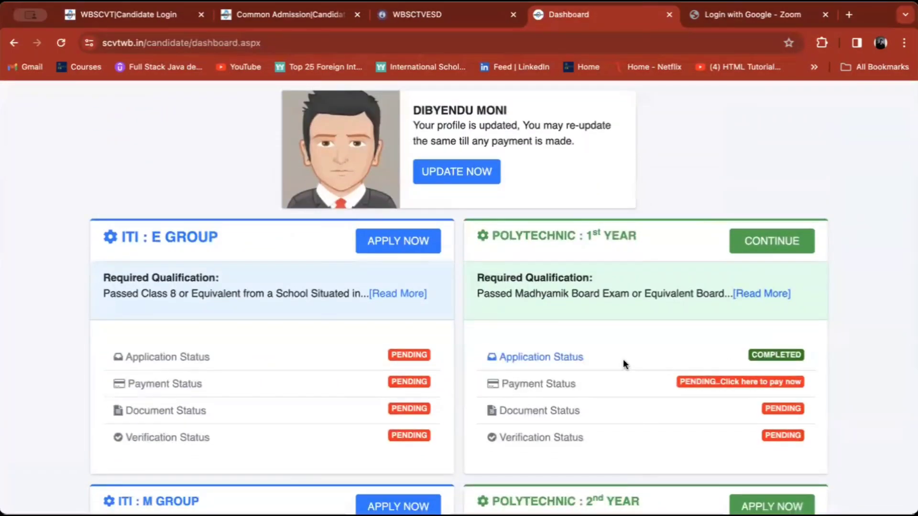
scroll(624, 359, down, 1)
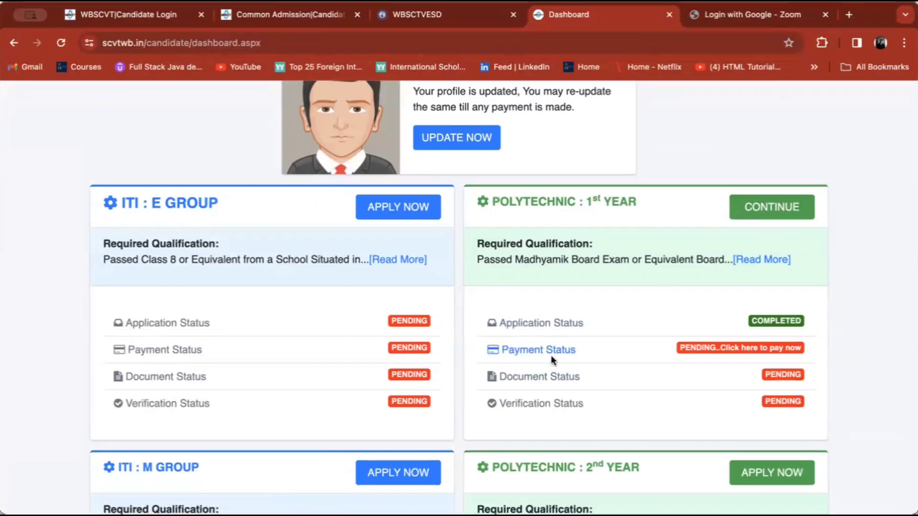
triple_click(561, 375)
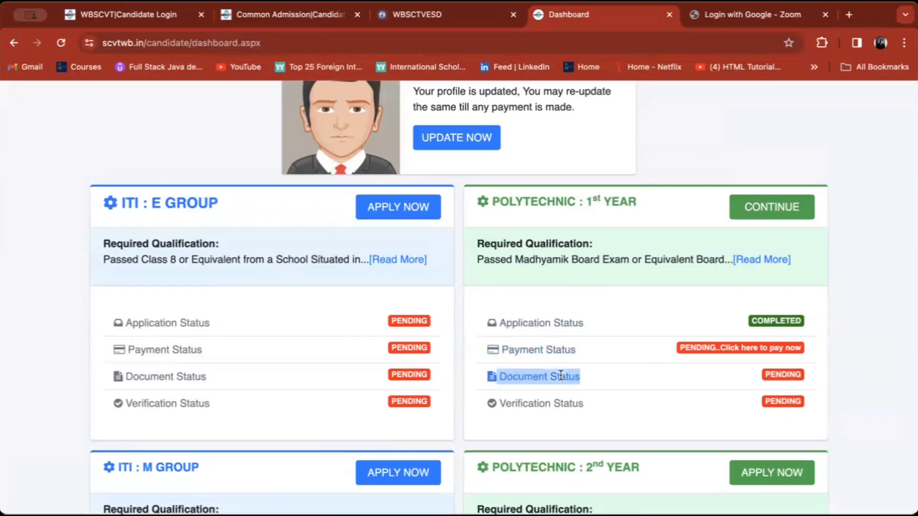
click(603, 379)
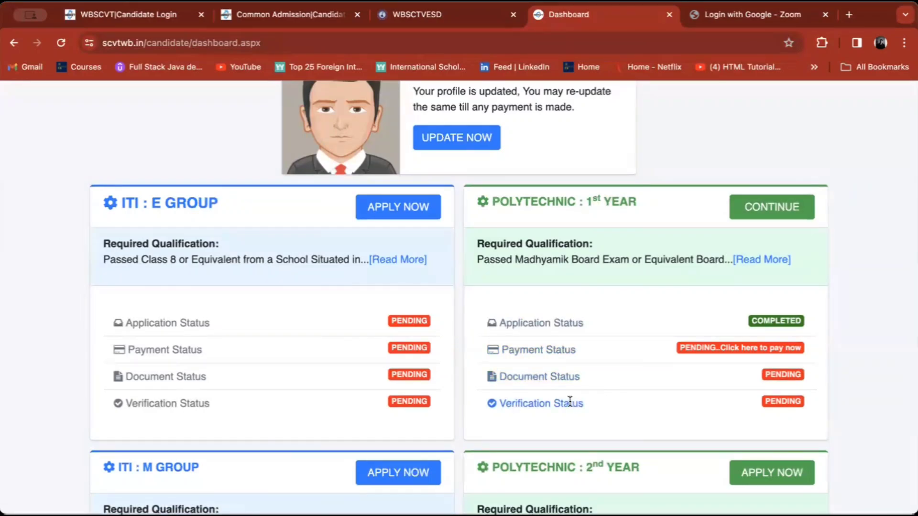
- Reopen the Polytechnic 1st Year application from the dashboard, check its entries and save it again
click(778, 201)
scroll(708, 323, down, 3)
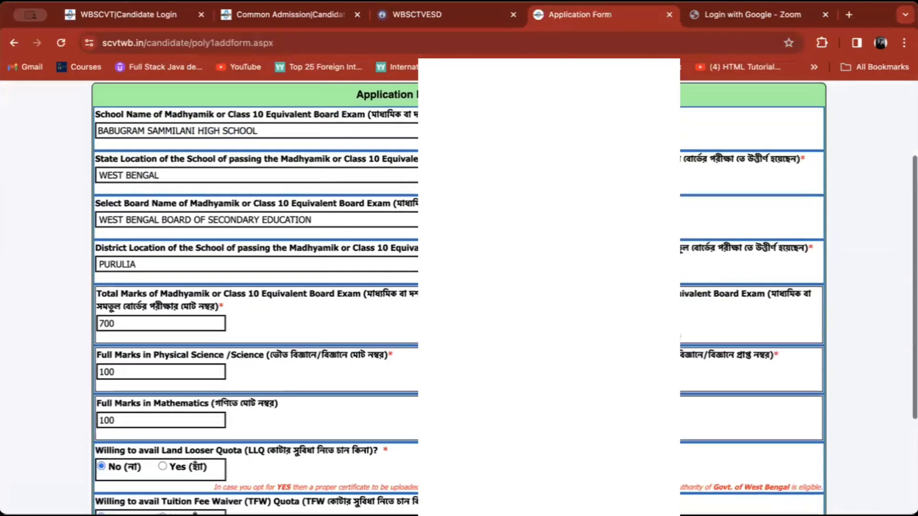
scroll(258, 287, down, 3)
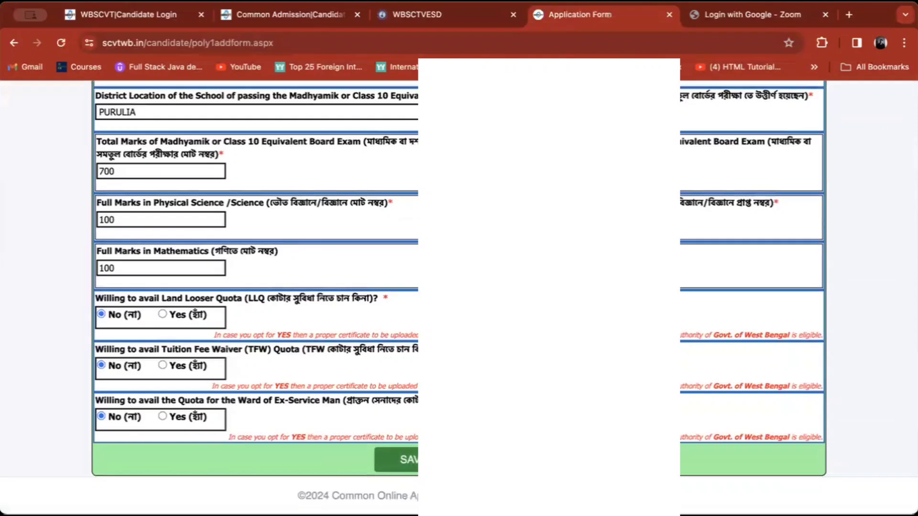
click(406, 460)
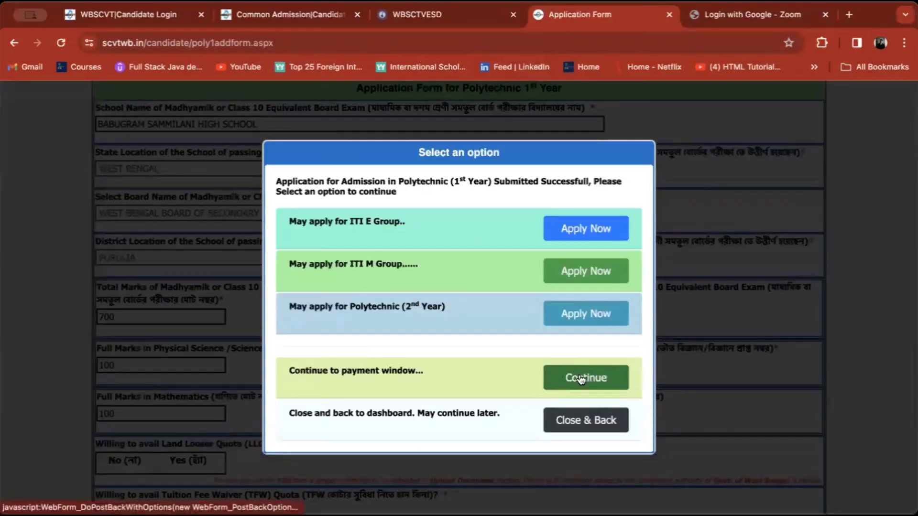
- Continue to the application fee payment window and review the fees payable and the Chargeback & Refund Policy
click(582, 378)
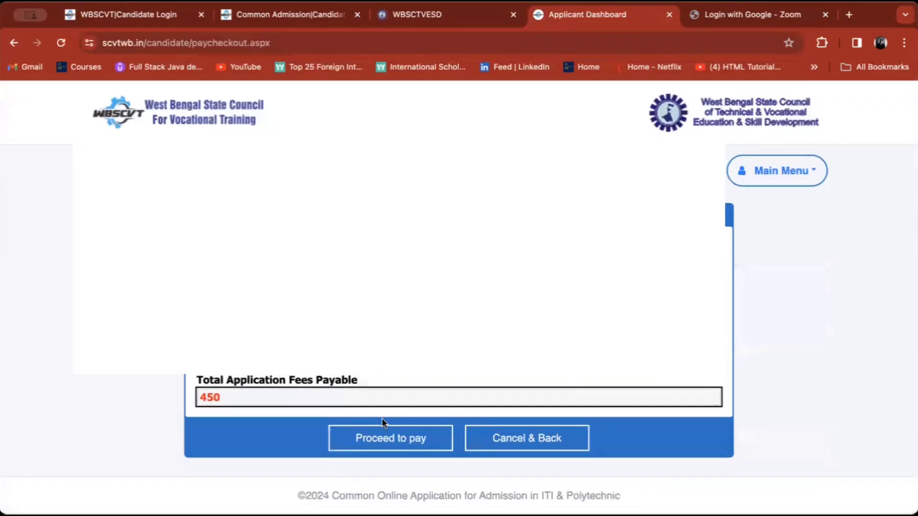
click(391, 436)
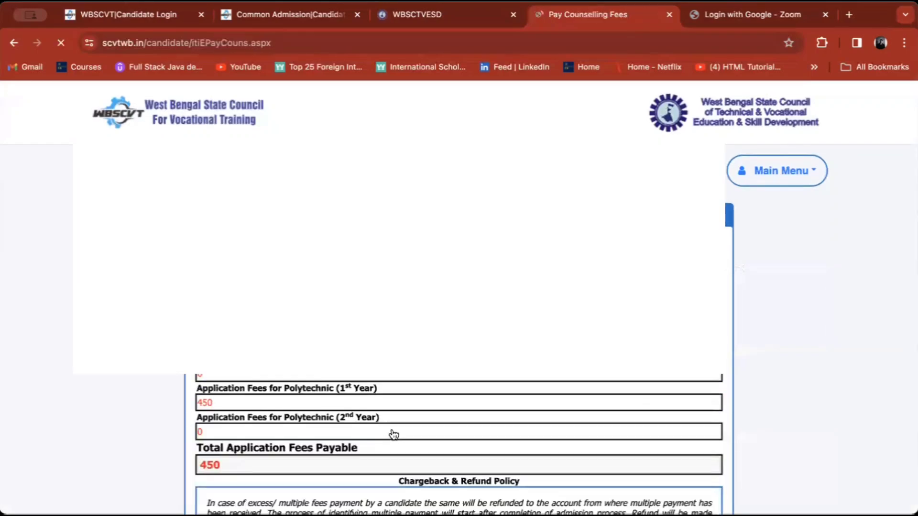
scroll(393, 435, down, 3)
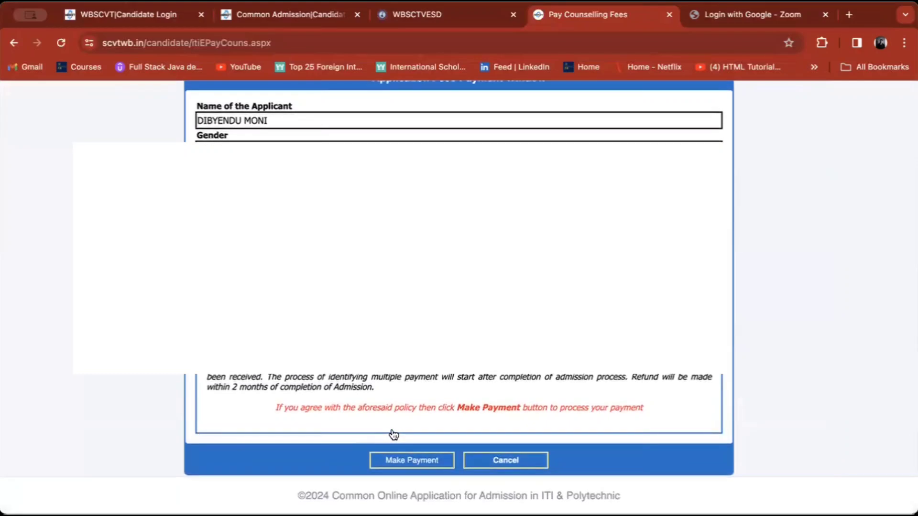
scroll(393, 434, up, 2)
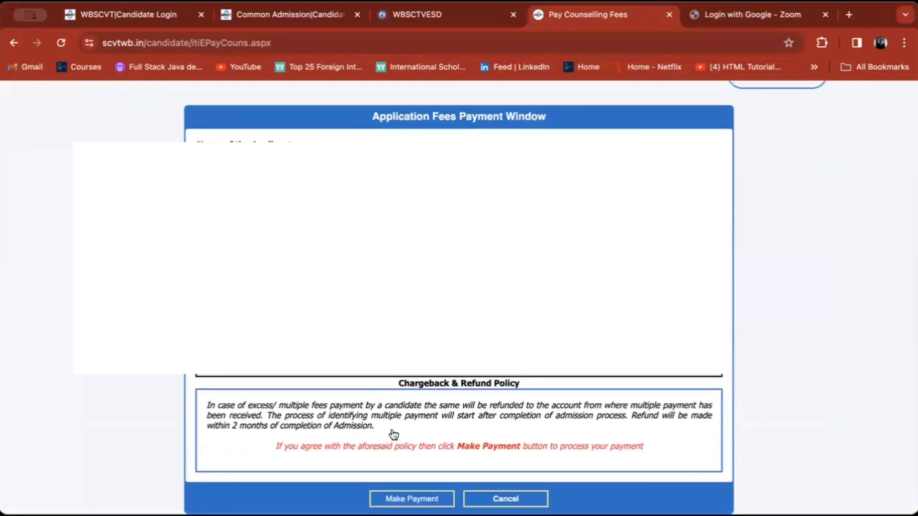
scroll(393, 434, up, 5)
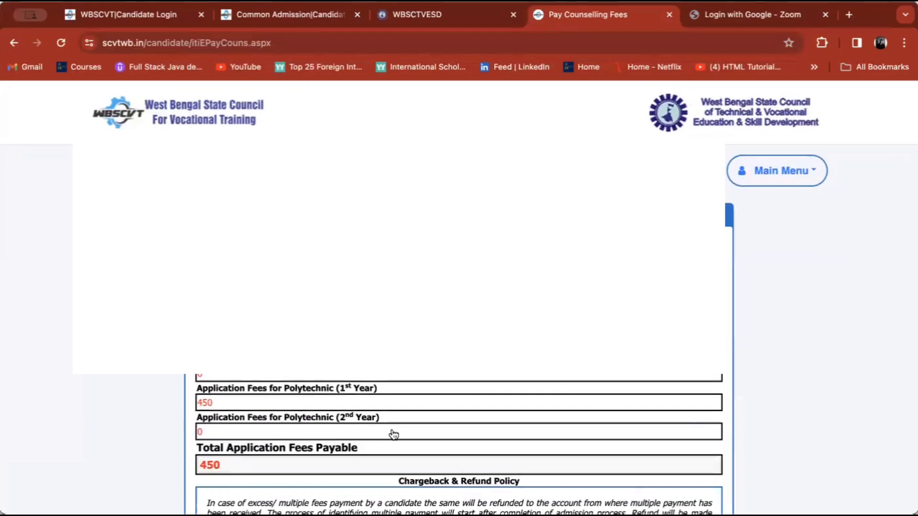
scroll(393, 435, down, 3)
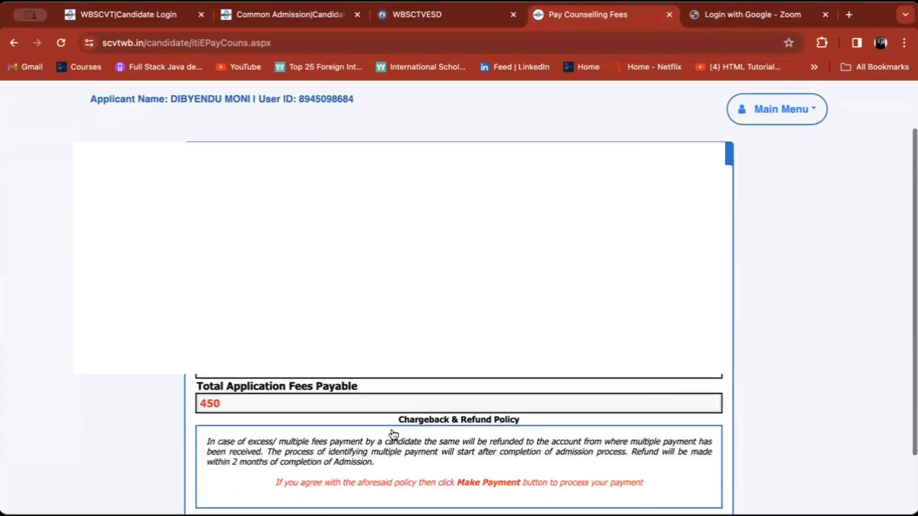